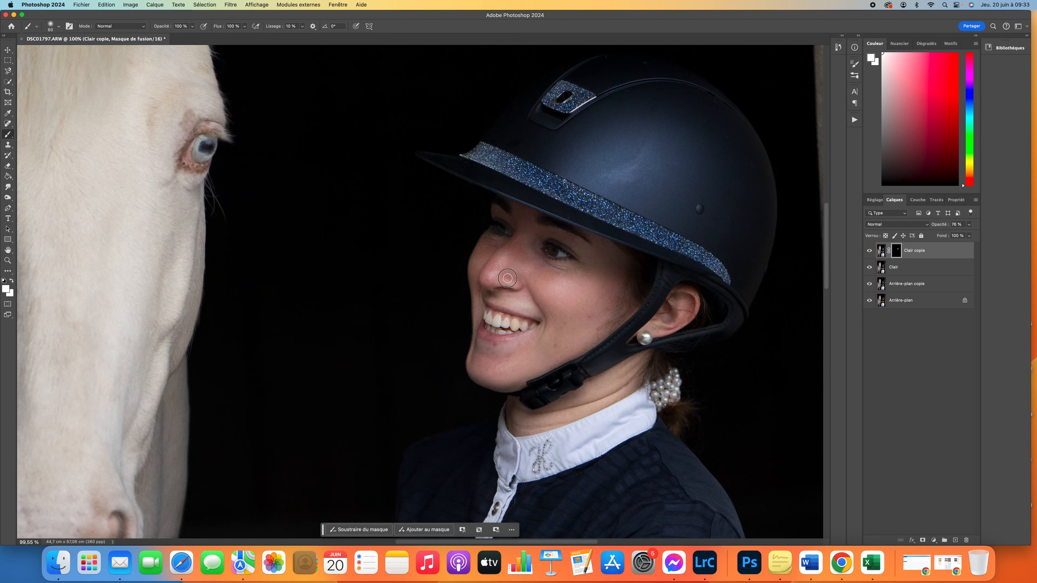
Merge the Clair copie and Clair layers, and duplicate the merged layer.
key(super+0)
right_click(935, 268)
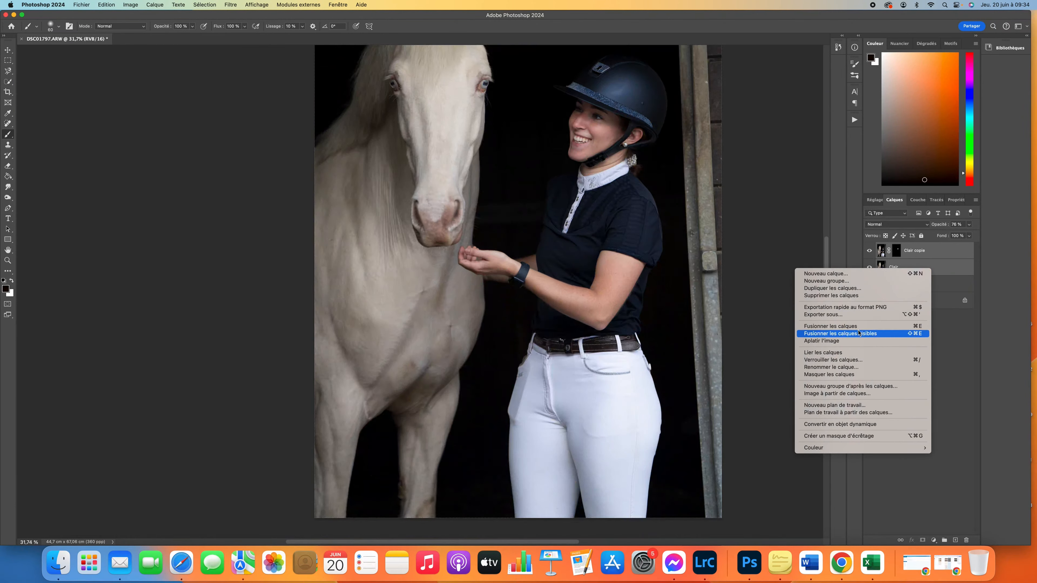
click(866, 331)
Remove the small marks and stains on the front thigh of the rider's white breeches with the Patch tool and a fill.
click(7, 270)
scroll(574, 359, up, 6)
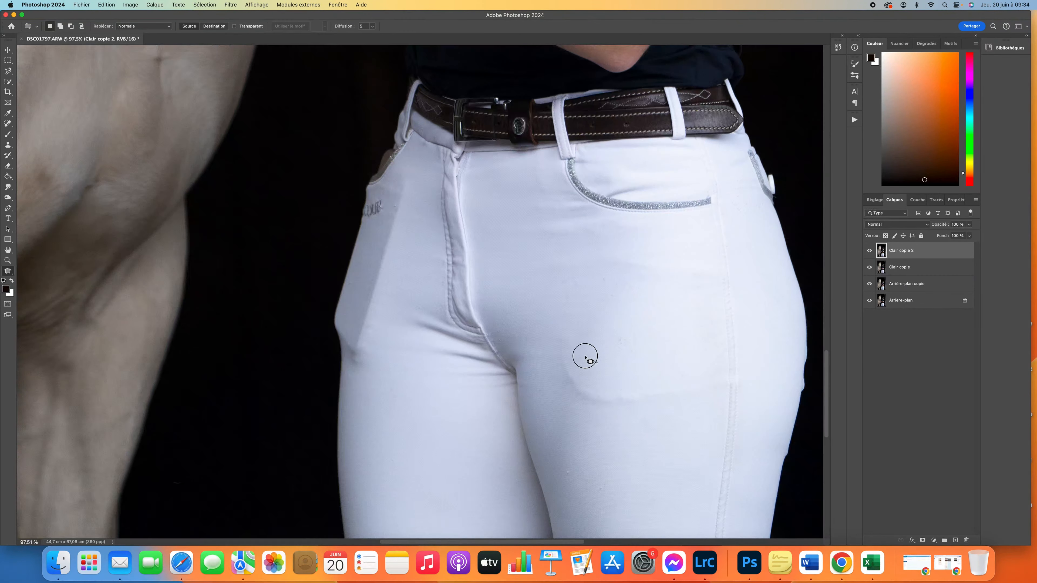
mouse_move(551, 334)
mouse_down()
mouse_move(620, 382)
mouse_move(552, 335)
mouse_up()
drag(621, 360, 572, 308)
key(shift+BackSpace)
key(Return)
key(super+d)
mouse_move(626, 346)
mouse_down()
mouse_move(585, 391)
mouse_move(636, 428)
mouse_up()
mouse_move(563, 457)
mouse_down()
mouse_move(576, 485)
mouse_move(560, 417)
mouse_up()
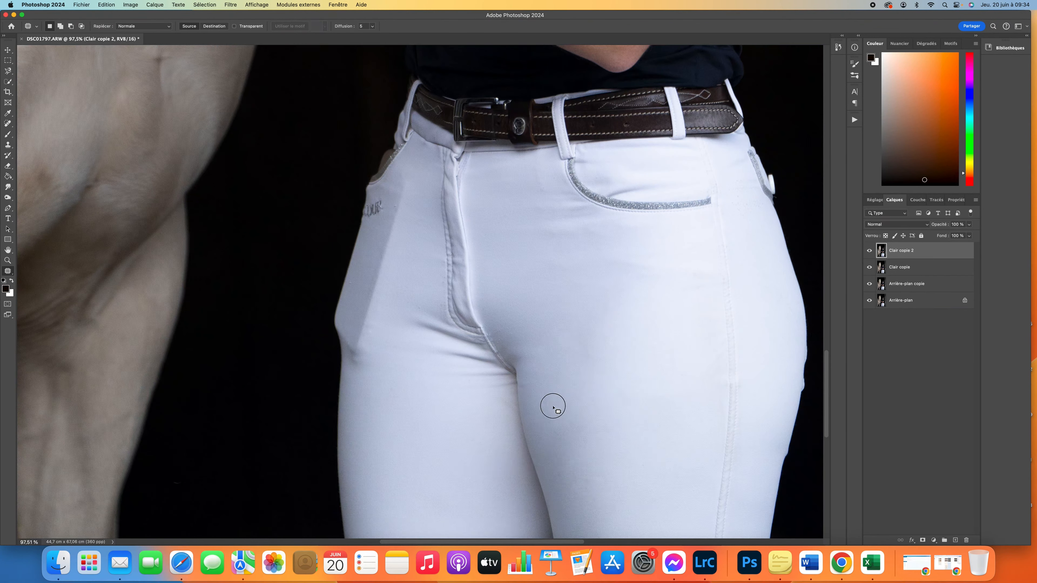
Outline the breeches' pocket and outer hip facing the horse, replace it with a generative fill without a prompt, and keep the second variant.
mouse_move(365, 152)
mouse_down()
mouse_move(391, 146)
mouse_move(394, 312)
mouse_move(306, 347)
mouse_up()
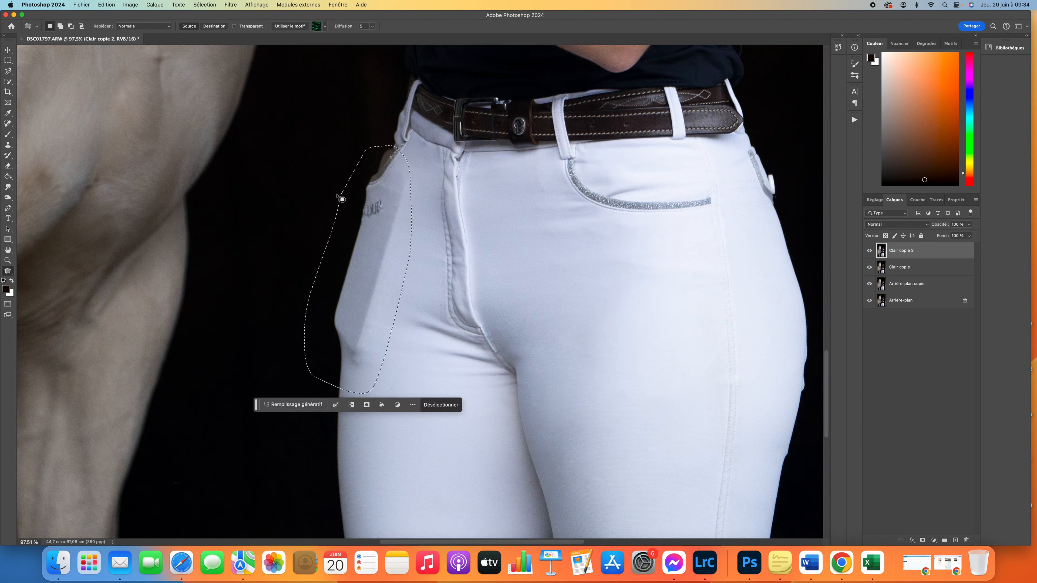
click(302, 404)
click(474, 404)
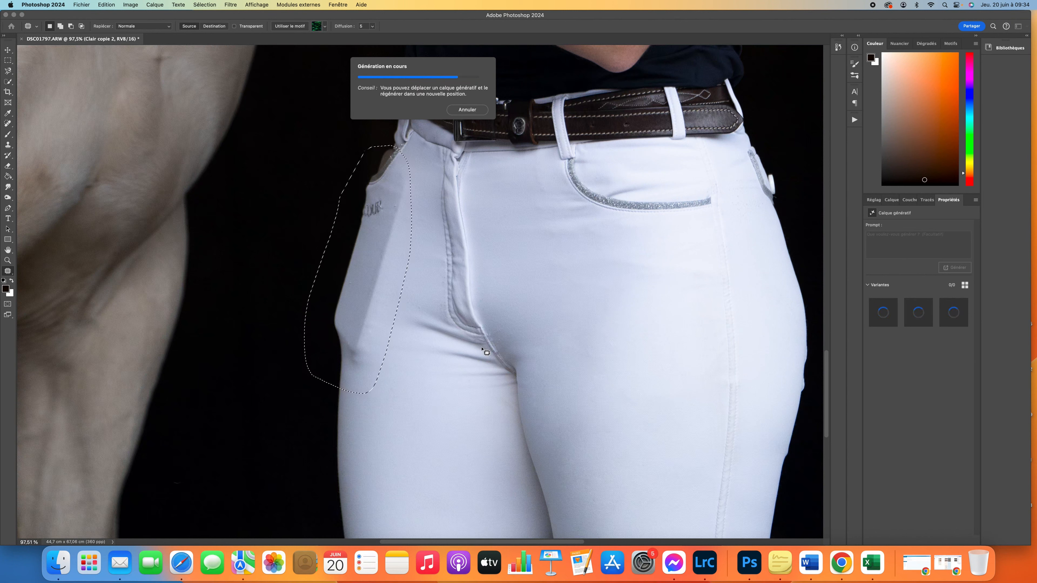
click(370, 407)
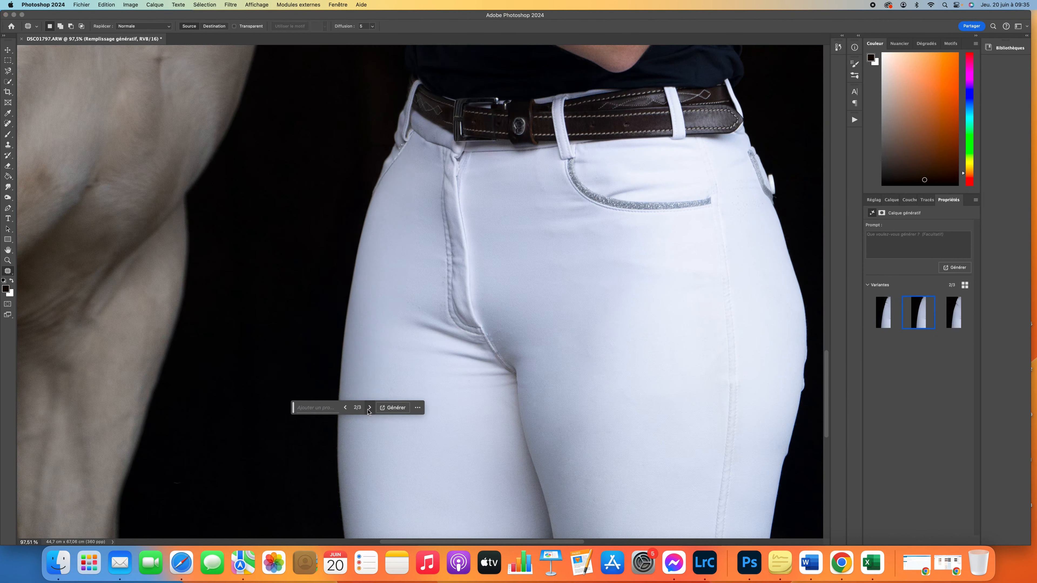
click(370, 407)
click(370, 408)
click(370, 407)
Merge the Remplissage génératif, Clair copie 2 and Clair copie layers into one.
click(893, 200)
key(super+0)
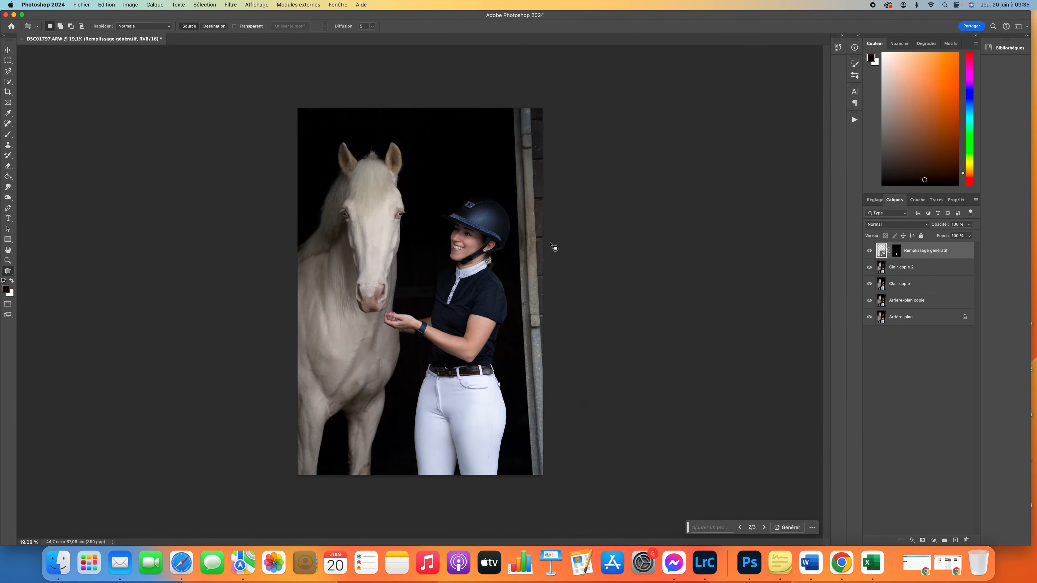
right_click(910, 282)
click(841, 336)
Outline the door post and wall behind the rider and replace them with a generative fill without a prompt.
mouse_move(522, 101)
mouse_down()
mouse_move(500, 99)
mouse_move(513, 261)
mouse_move(562, 362)
mouse_up()
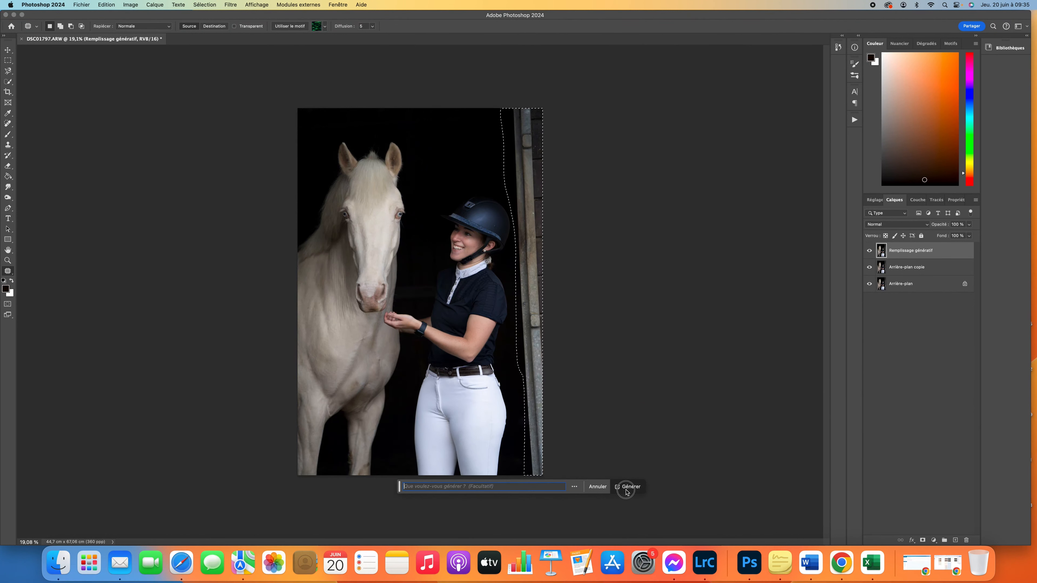
click(615, 486)
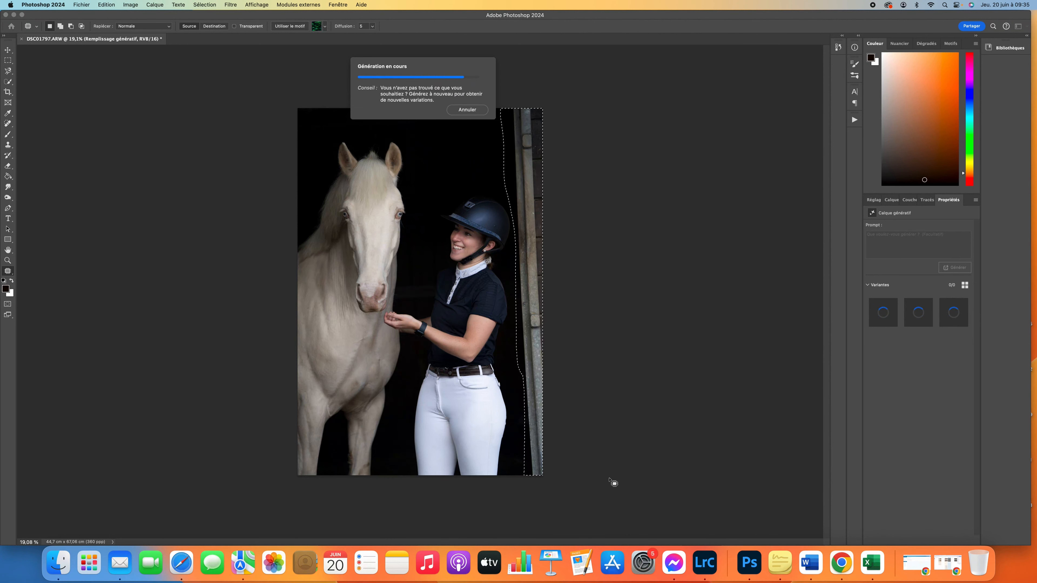
Crop the photo slightly tighter around the horse and rider, and return to the layer list.
key(c)
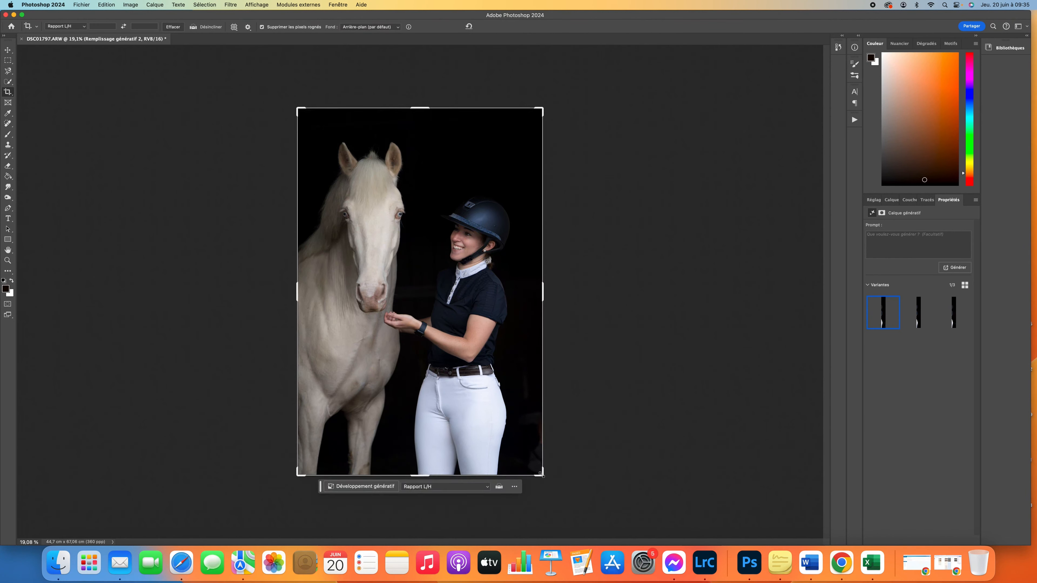
drag(549, 451, 480, 397)
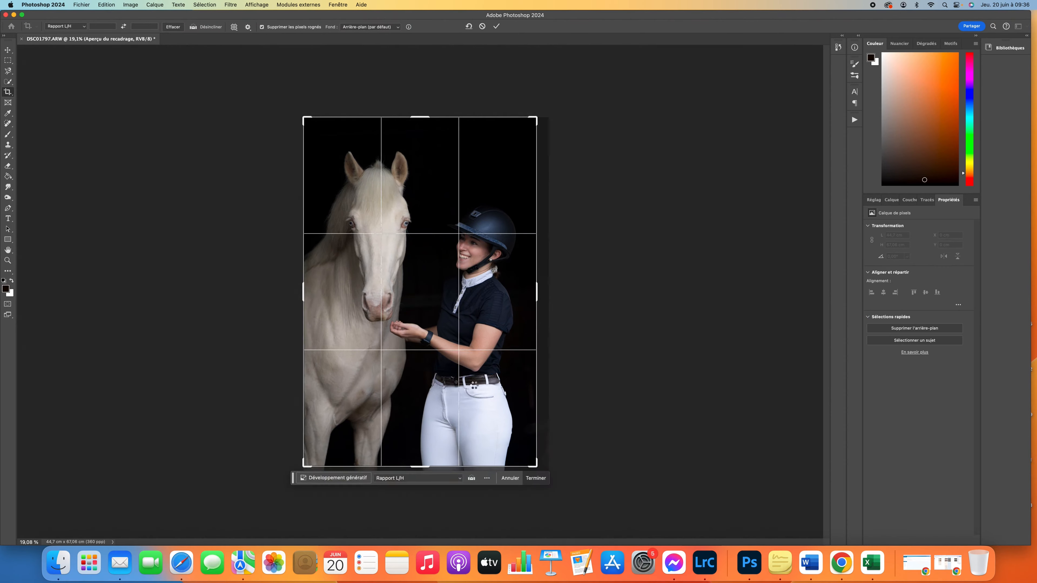
key(Return)
click(894, 200)
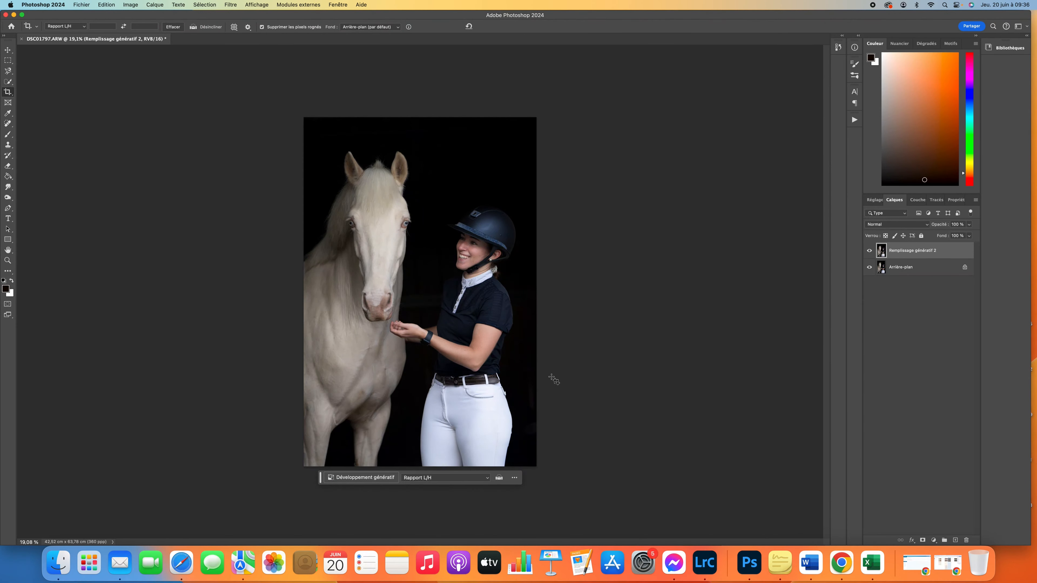
Reduce the Spot Healing Brush to size 20 and inspect the horse's head and neck for blemishes.
scroll(550, 378, up, 5)
scroll(588, 407, up, 5)
scroll(555, 309, left, 5)
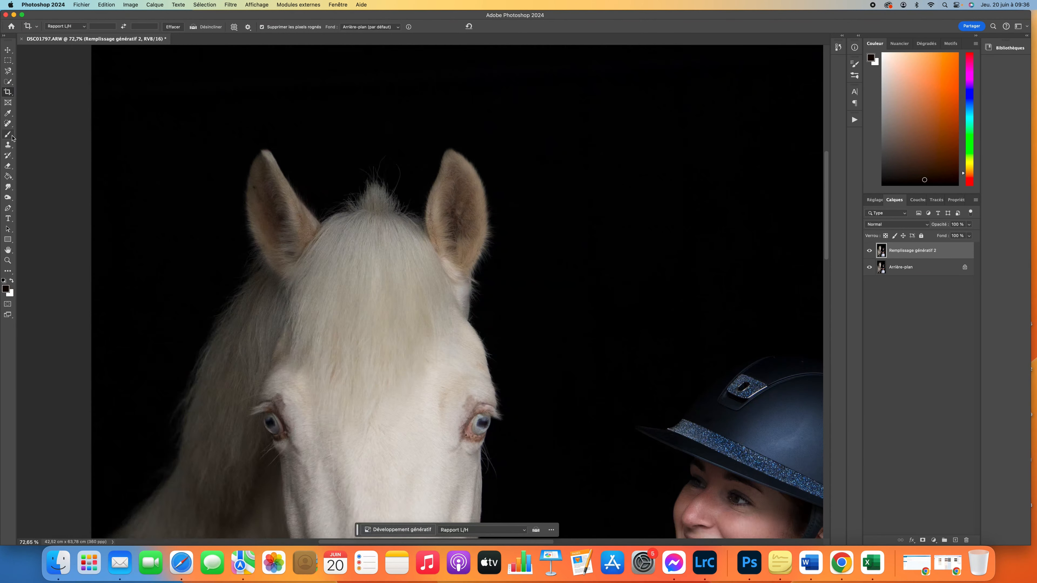
key(j)
scroll(249, 185, up, 5)
scroll(380, 336, right, 3)
scroll(379, 338, up, 3)
scroll(378, 337, down, 5)
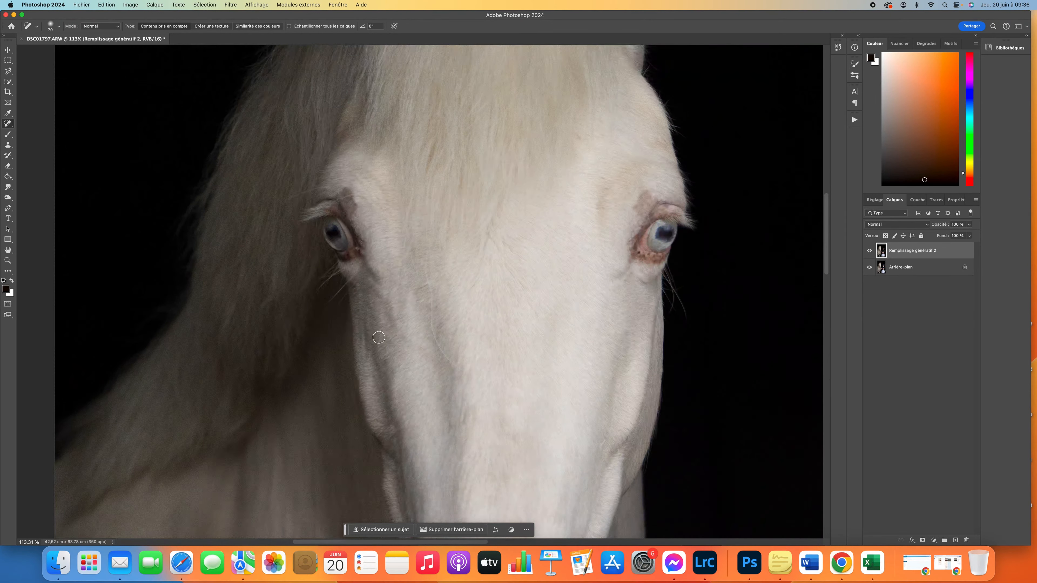
scroll(327, 231, up, 5)
key(bracketleft)
key(bracketleft)
key(bracketleft)
key(bracketleft)
key(bracketleft)
scroll(245, 266, down, 8)
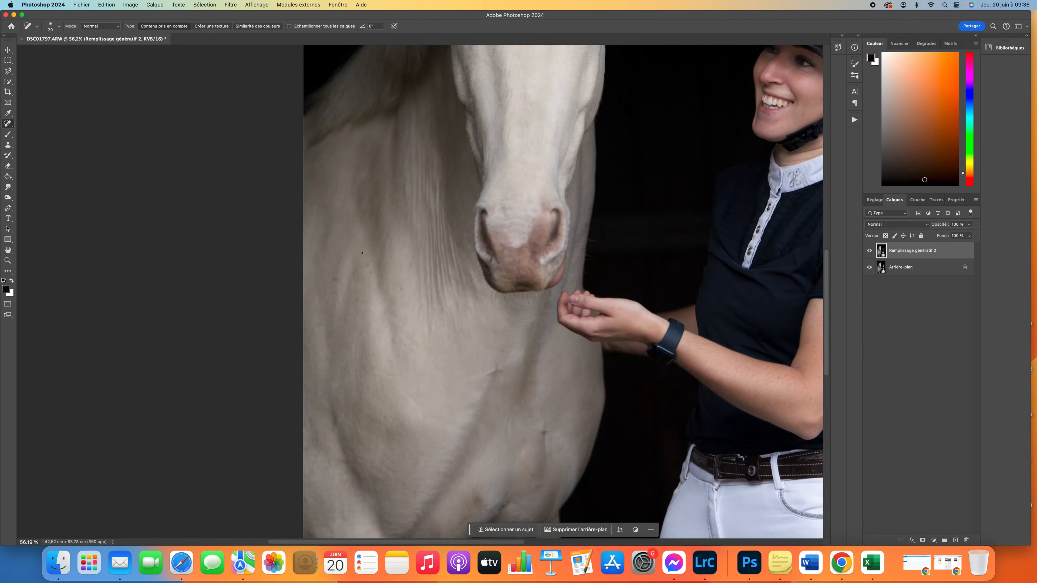
Outline the dark marks on the horse's shoulder beside the muzzle with the Patch tool as one combined selection.
scroll(29, 303, up, 6)
key(shift+j)
drag(270, 325, 265, 327)
drag(377, 273, 373, 278)
drag(492, 339, 465, 360)
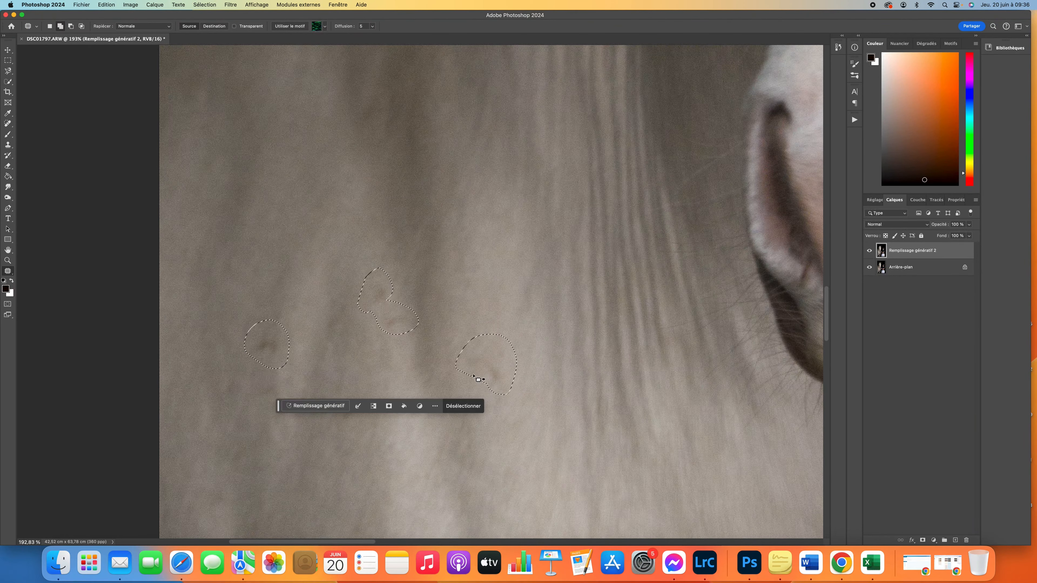
drag(365, 398, 326, 425)
Add the marks on the horse's lower chest and foreleg to the selection.
scroll(292, 408, down, 3)
scroll(281, 315, down, 3)
scroll(486, 323, up, 3)
scroll(506, 233, right, 5)
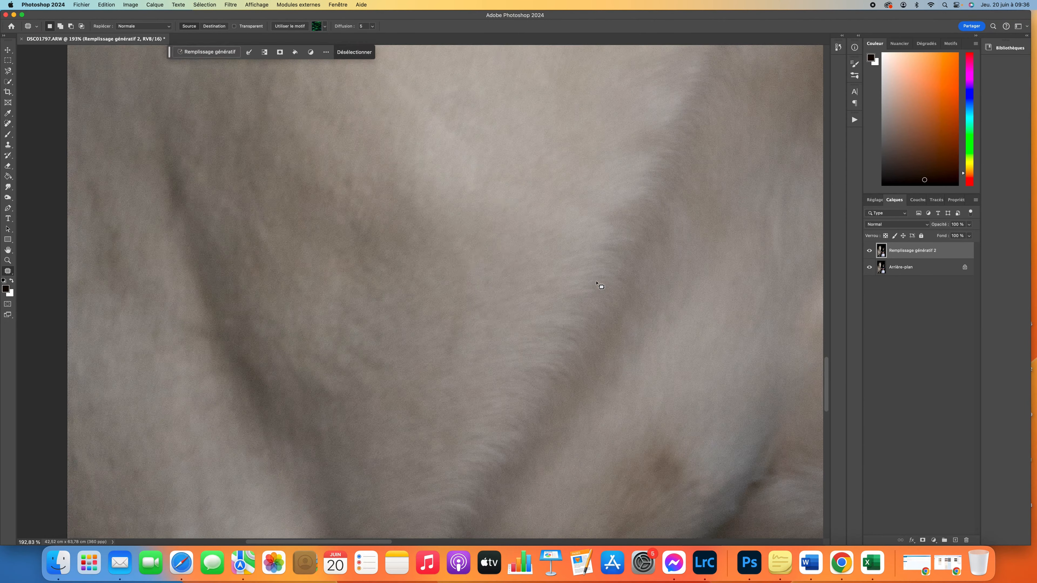
scroll(367, 245, left, 5)
mouse_move(288, 245)
mouse_down()
mouse_move(263, 200)
mouse_move(255, 209)
mouse_up()
scroll(500, 378, down, 5)
scroll(530, 271, left, 5)
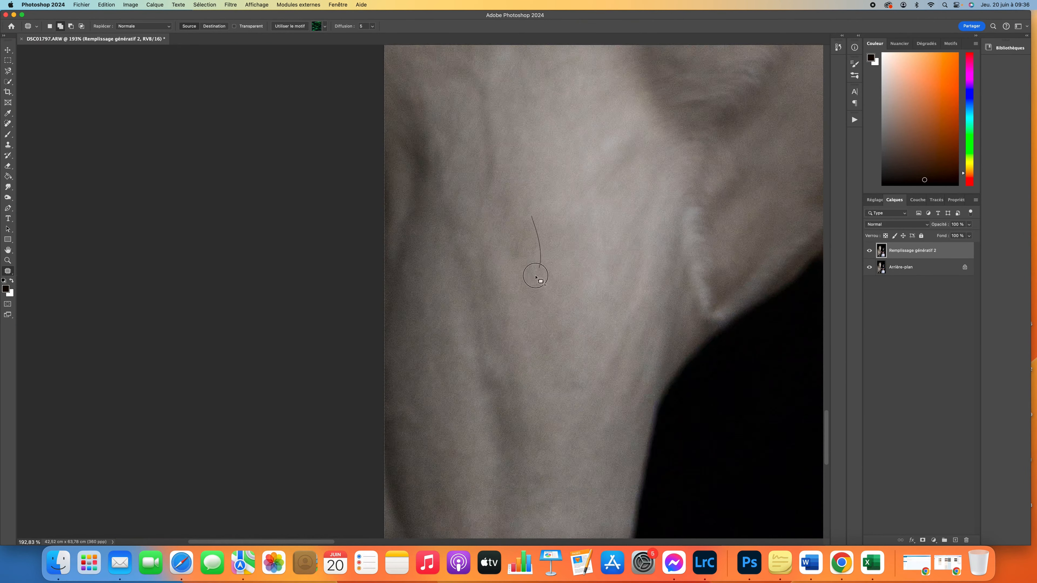
scroll(541, 251, down, 3)
Fill the selected marks on the horse's coat with the Fill command's current settings, and clear the selection.
scroll(409, 286, up, 10)
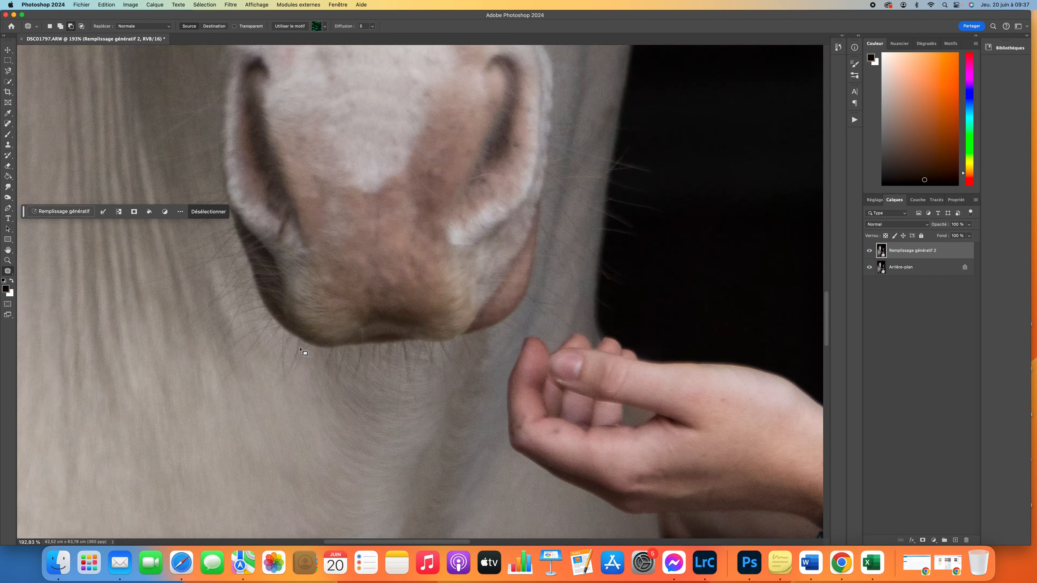
scroll(388, 308, down, 10)
key(shift+BackSpace)
key(Return)
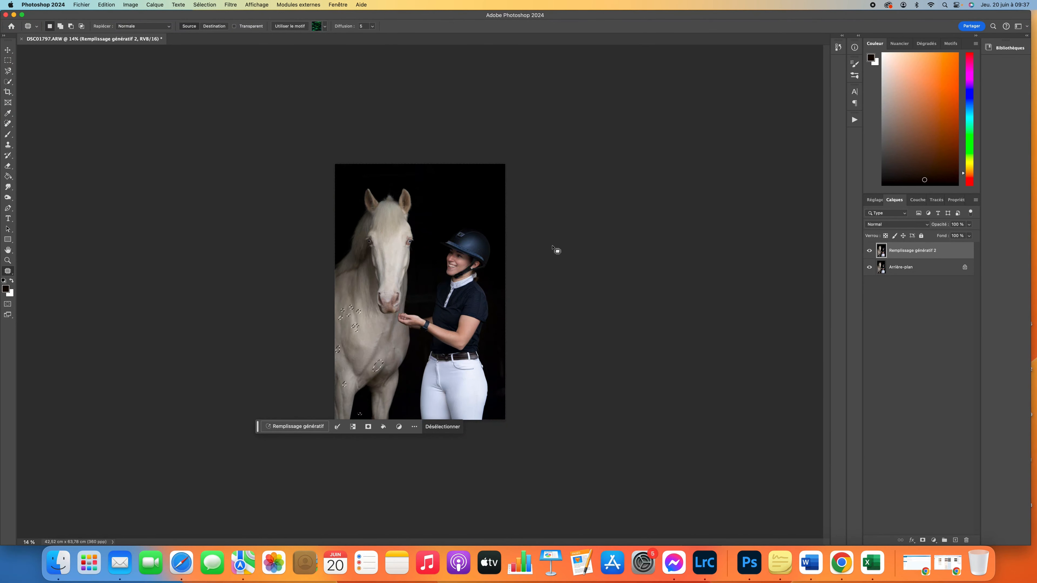
key(super+d)
Remove the dust specks across the riding helmet's shell and visor with the Spot Healing Brush.
scroll(341, 318, up, 10)
scroll(324, 359, down, 10)
scroll(422, 362, up, 10)
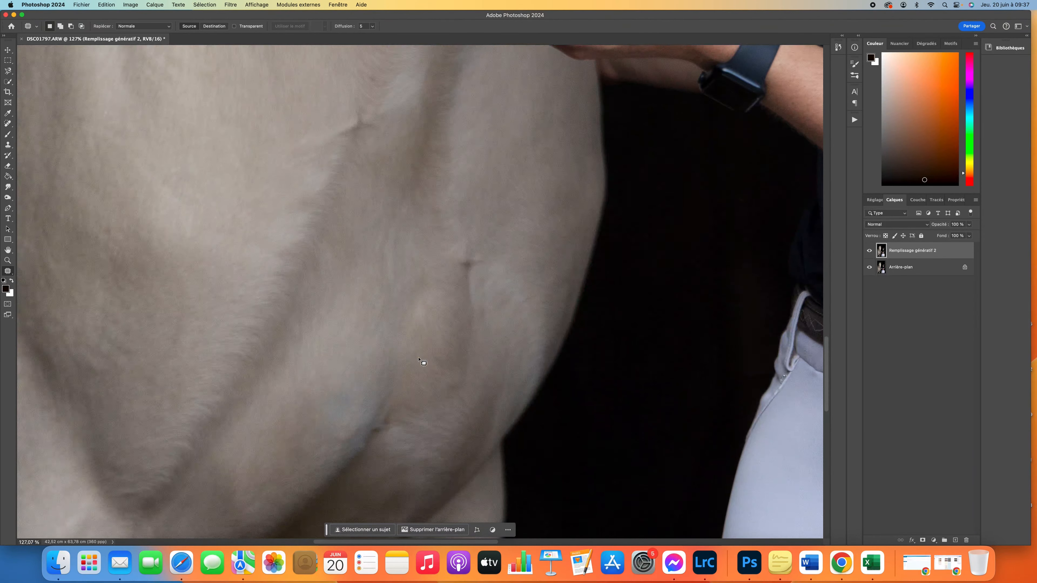
scroll(423, 363, down, 10)
scroll(592, 183, up, 15)
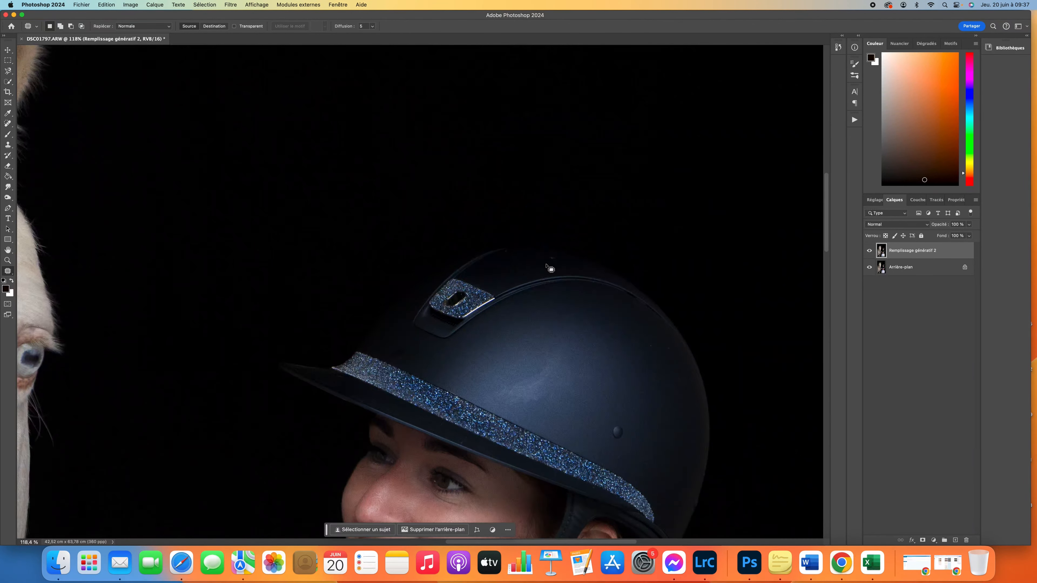
click(7, 124)
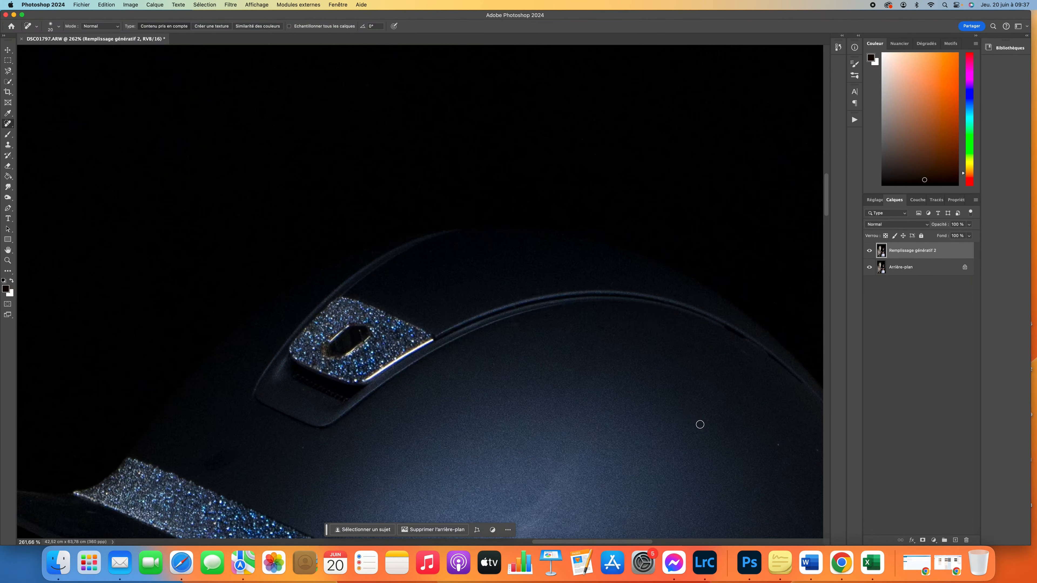
scroll(615, 361, right, 5)
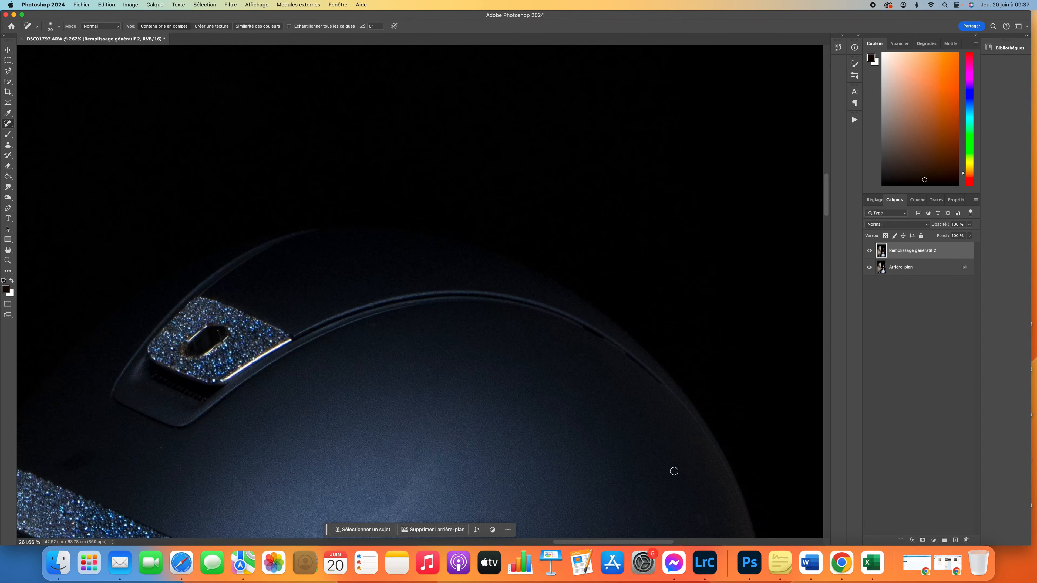
scroll(674, 471, down, 6)
scroll(678, 322, right, 4)
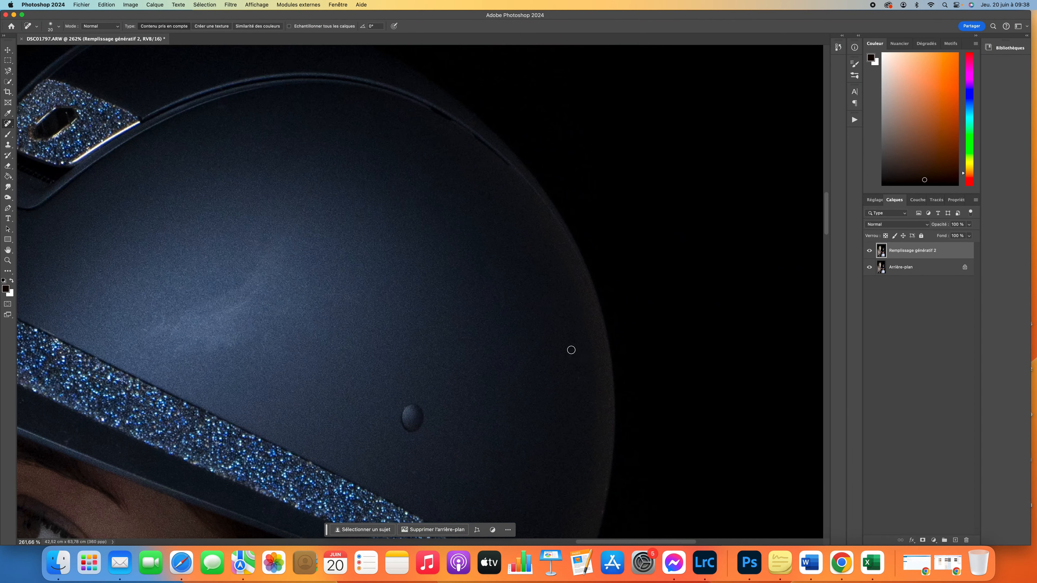
scroll(602, 384, down, 4)
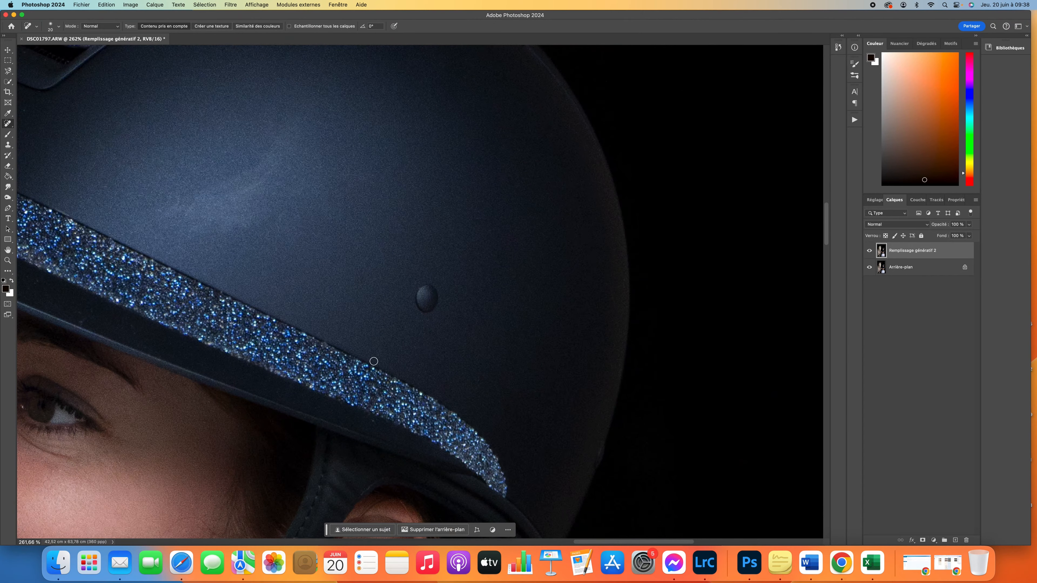
scroll(345, 410, left, 12)
scroll(345, 410, up, 5)
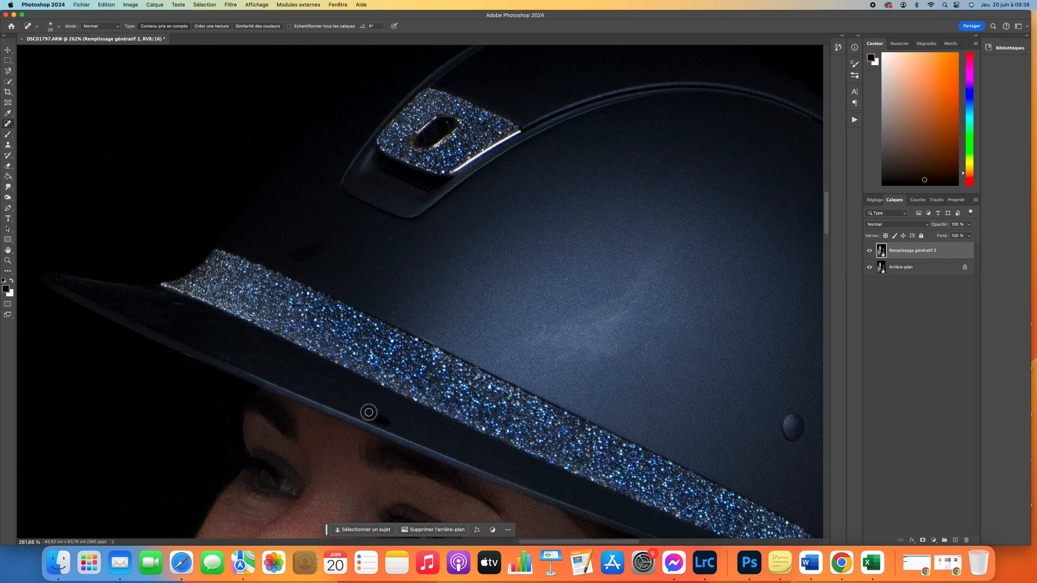
scroll(364, 388, left, 6)
scroll(365, 388, up, 3)
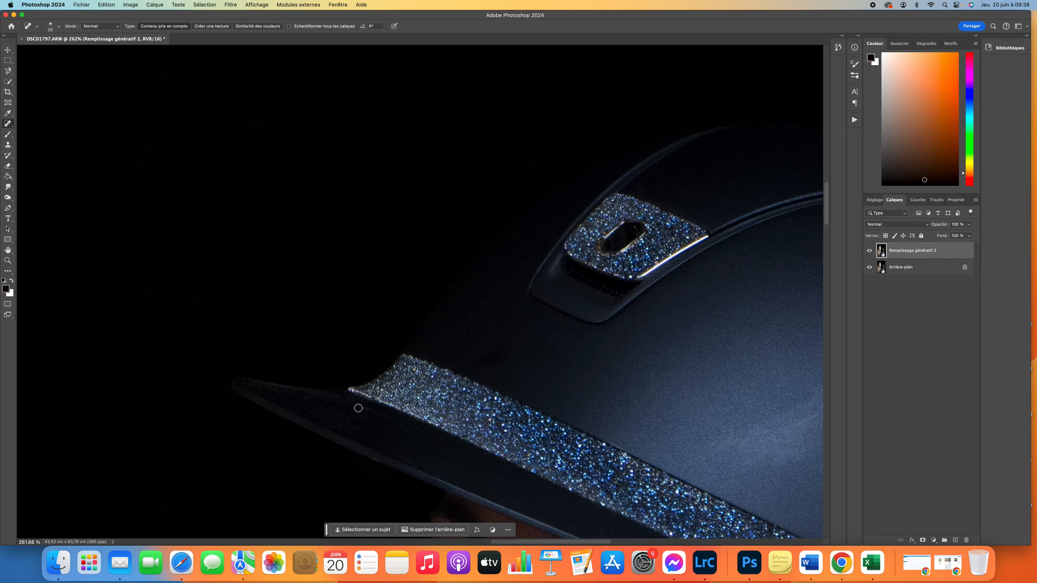
scroll(780, 362, right, 12)
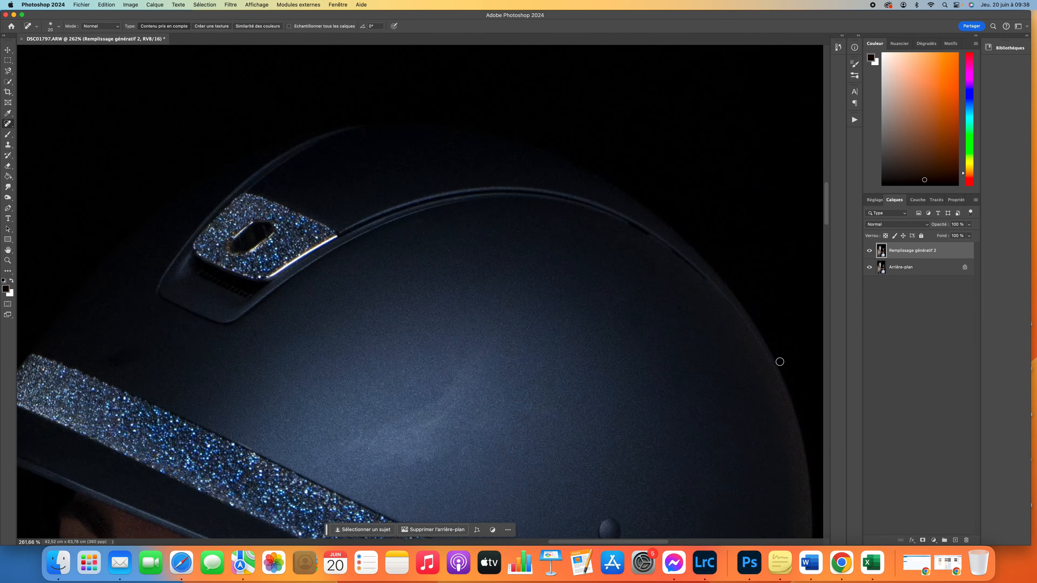
Outline the pale smudge on the helmet's shell, replace it with a generative fill without a prompt, and use the third variant.
scroll(779, 361, right, 3)
scroll(780, 361, down, 4)
click(8, 271)
mouse_move(374, 187)
mouse_down()
mouse_move(222, 343)
mouse_move(444, 221)
mouse_up()
scroll(443, 221, down, 1)
drag(419, 278, 507, 295)
click(592, 275)
scroll(592, 275, down, 10)
scroll(553, 293, up, 3)
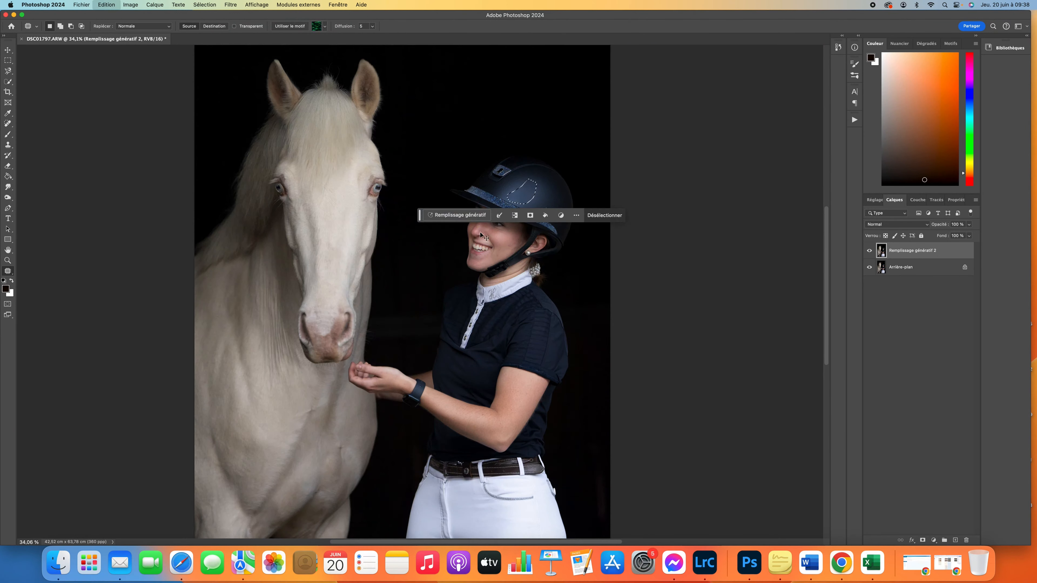
click(612, 216)
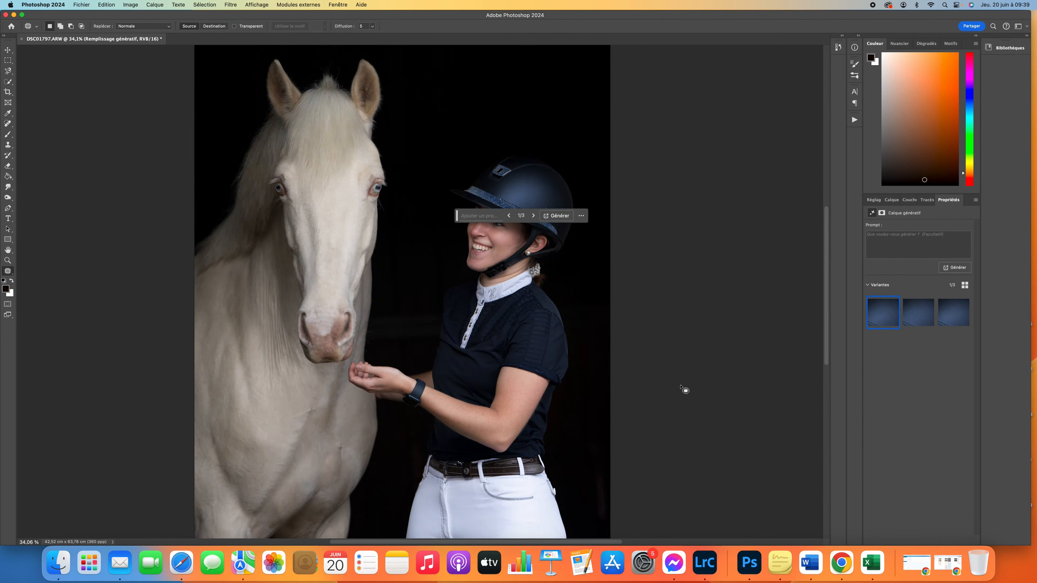
Merge the Remplissage génératif and Remplissage génératif 2 layers, and duplicate the merged layer.
click(890, 200)
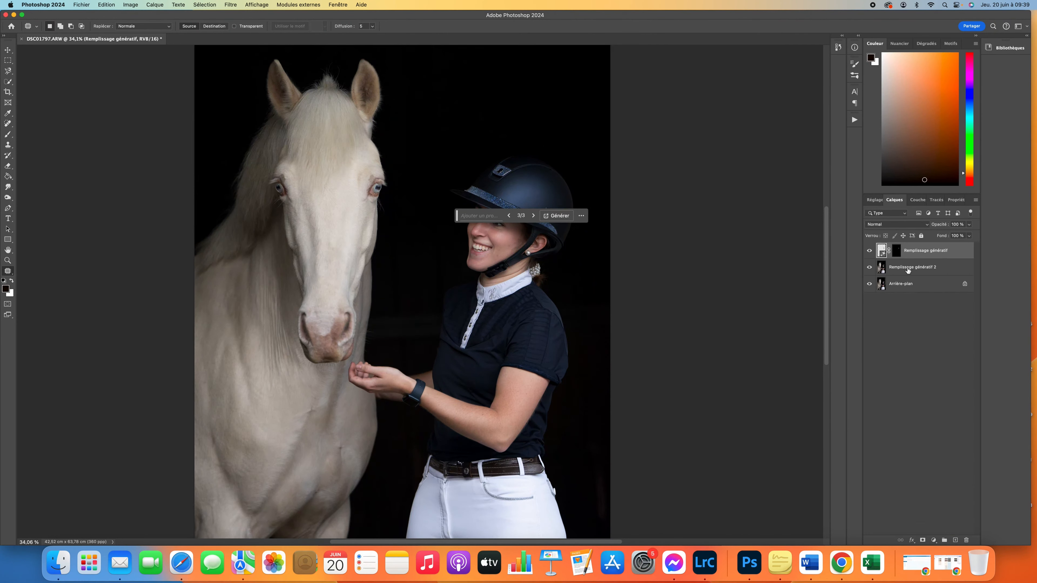
shift+click(907, 269)
right_click(909, 266)
click(870, 323)
key(super+j)
Patch the remaining uneven areas on the upper shell of the helmet, and clear the selection.
scroll(537, 222, up, 10)
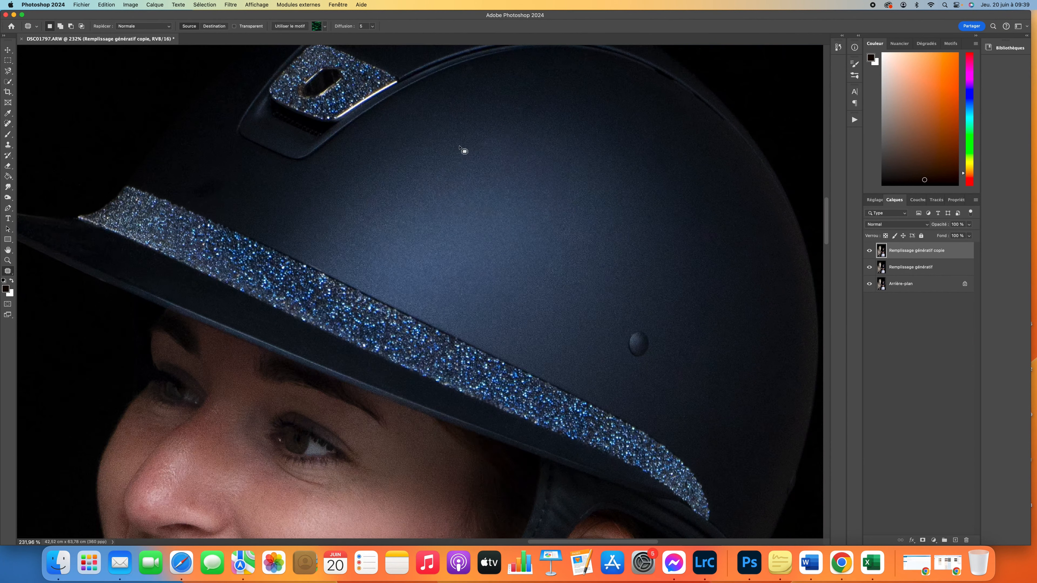
drag(510, 135, 515, 137)
mouse_move(634, 173)
mouse_down()
mouse_move(616, 215)
mouse_move(560, 283)
mouse_up()
key(super+d)
scroll(558, 228, down, 10)
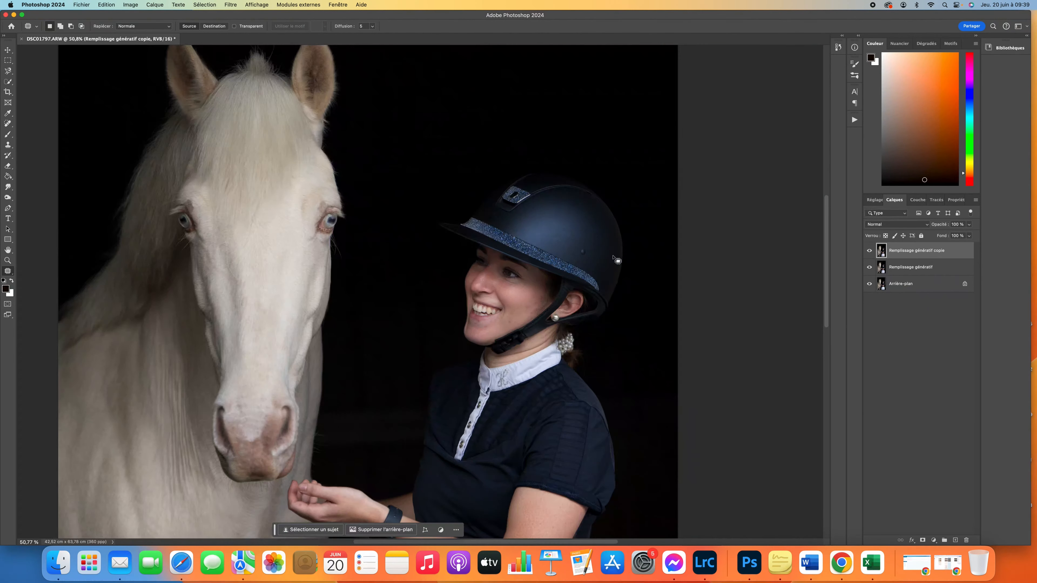
Smooth the helmet's shell by painting in white on the black mask of the Remplissage génératif copie 2 layer.
scroll(558, 224, up, 5)
click(854, 119)
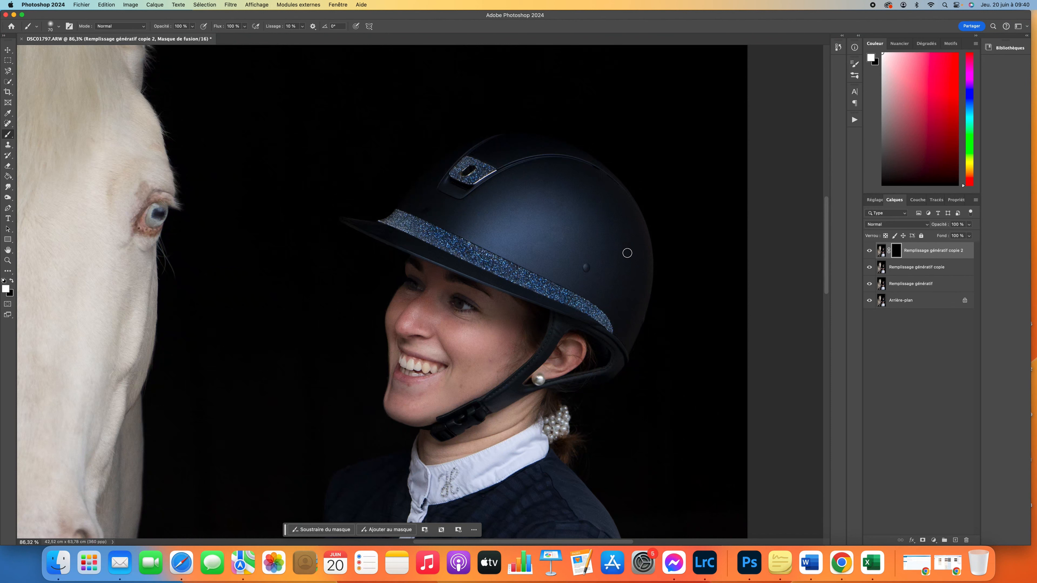
key(bracketright)
key(bracketleft)
key(bracketleft)
key(bracketright)
scroll(508, 249, down, 3)
scroll(642, 290, up, 5)
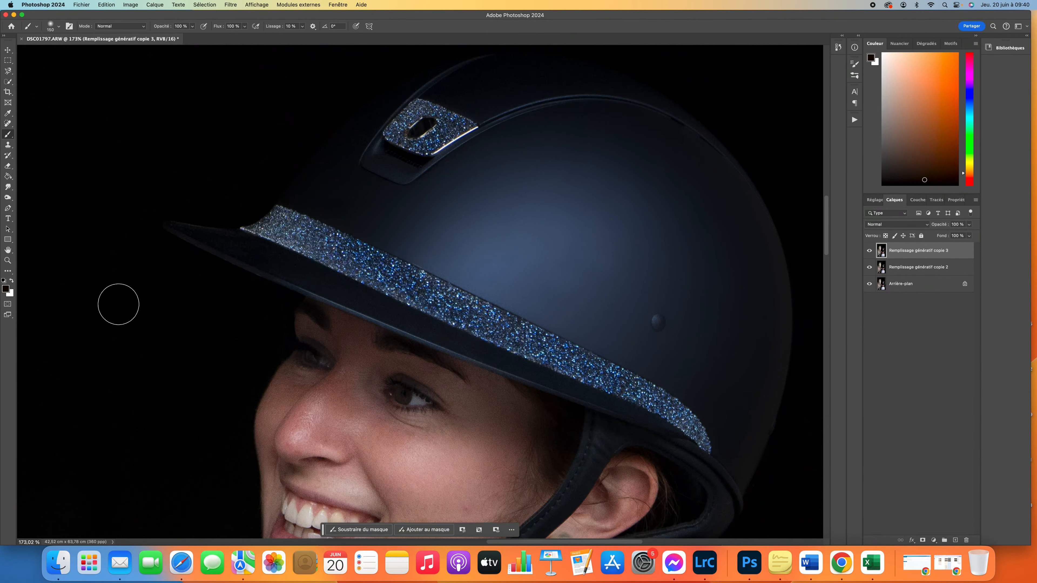
Blend the tonal transitions around the highlight on the helmet's shell with a large Mixer Brush.
key(shift+b)
key(shift+b)
key(bracketright)
key(bracketright)
key(bracketright)
key(bracketright)
key(bracketright)
key(bracketright)
drag(625, 238, 650, 248)
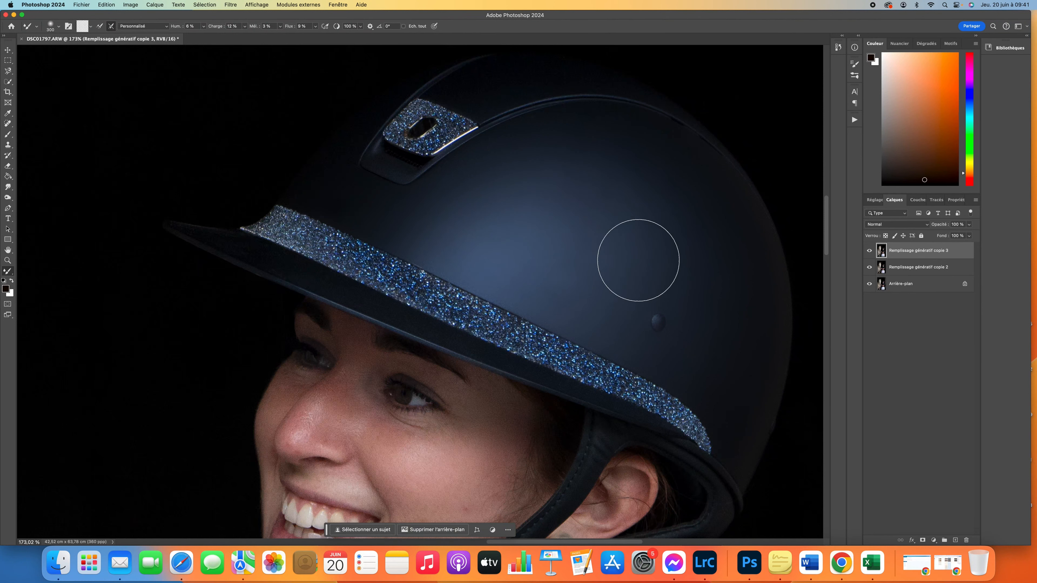
alt+click(563, 269)
key(bracketleft)
key(bracketleft)
key(bracketleft)
Merge the Remplissage génératif copie 3 and Remplissage génératif copie 2 layers, and duplicate the merged layer.
scroll(699, 296, down, 6)
right_click(876, 305)
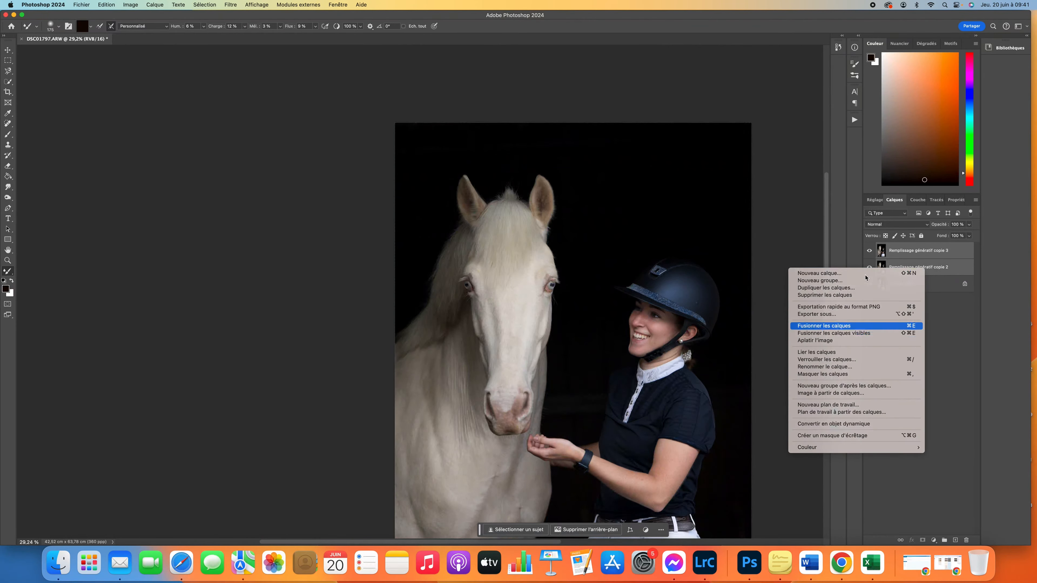
key(Escape)
key(super+j)
Patch the small skin blemishes on the rider's nose and beside the corner of her mouth.
key(j)
scroll(661, 379, up, 10)
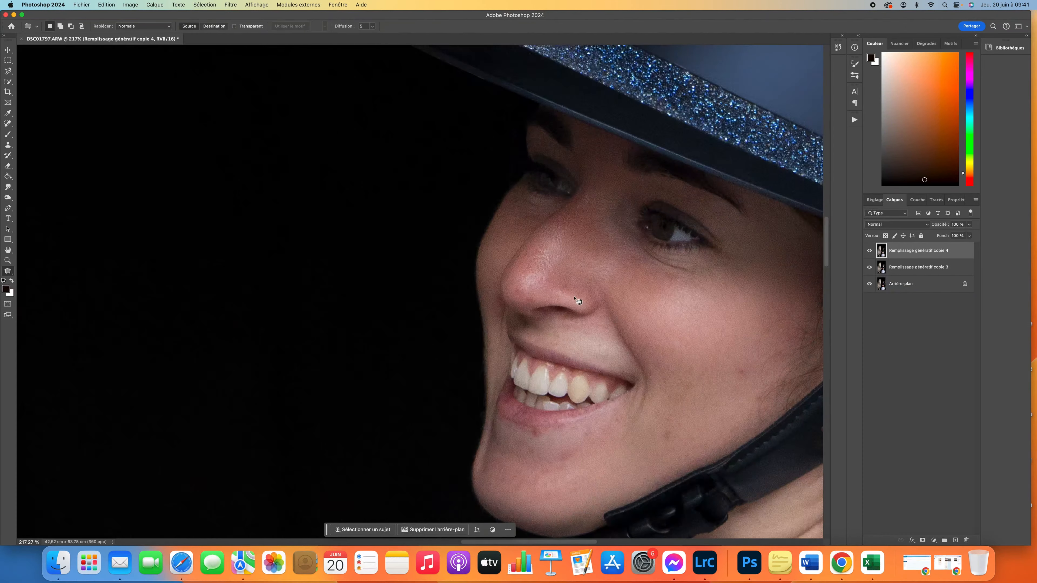
drag(504, 269, 507, 271)
scroll(746, 276, left, 2)
scroll(746, 276, down, 3)
scroll(747, 276, right, 3)
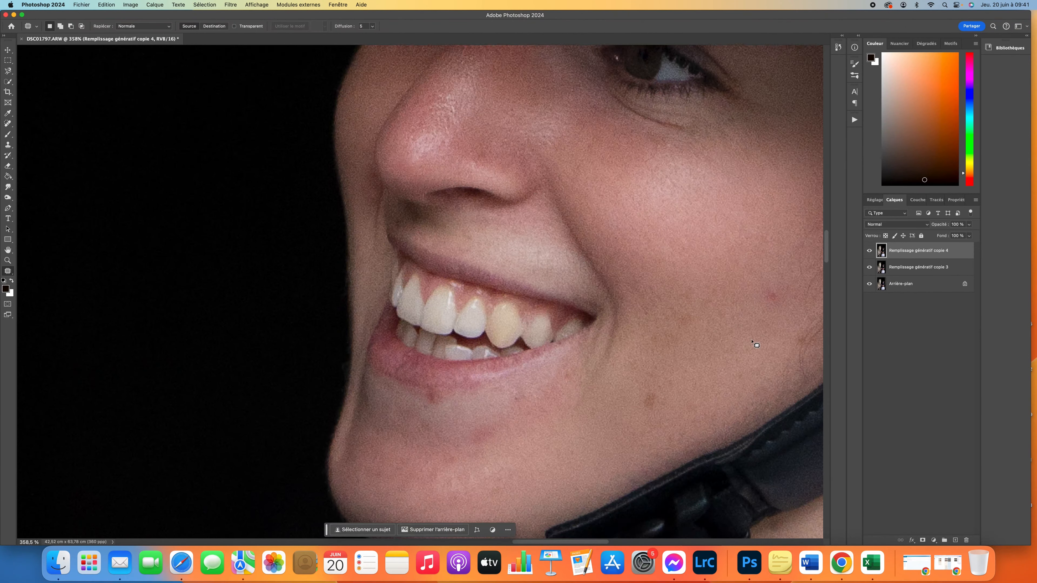
drag(568, 366, 590, 385)
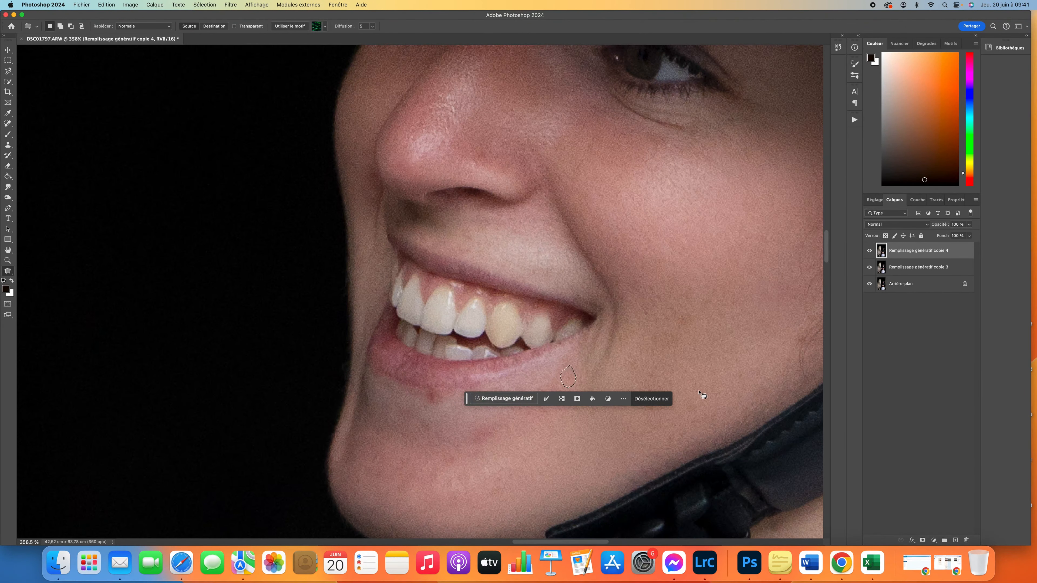
mouse_move(526, 392)
mouse_down()
mouse_move(529, 408)
mouse_move(590, 419)
mouse_up()
Remove the blemishes below the rider's lower lip and on her chin, and clear the selection.
scroll(531, 421, down, 2)
drag(449, 417, 502, 411)
key(shift+BackSpace)
key(Return)
key(shift+BackSpace)
key(Return)
mouse_move(359, 429)
mouse_down()
mouse_move(379, 442)
mouse_move(362, 421)
mouse_up()
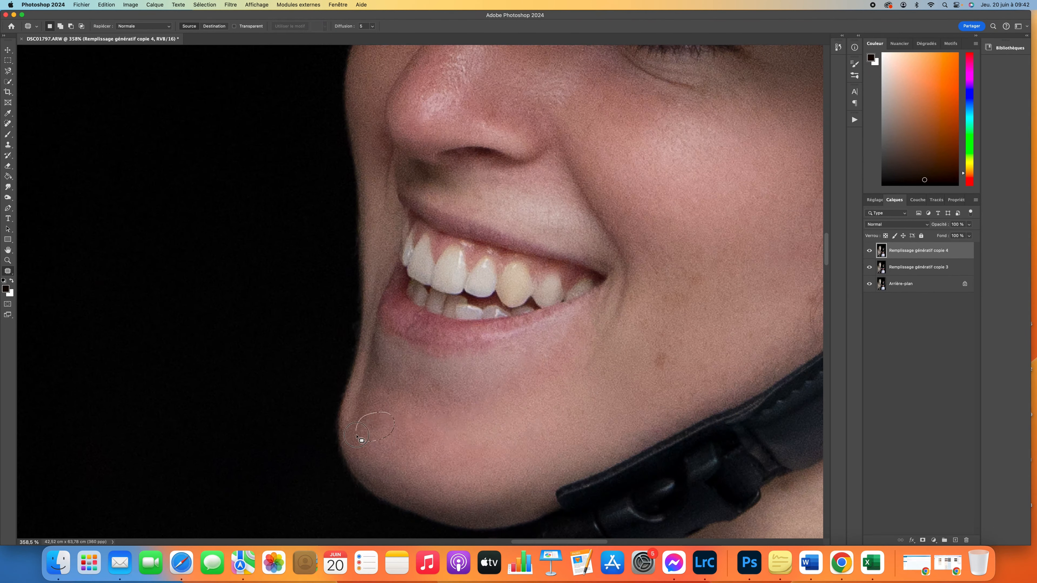
key(ctrl+d)
Patch the small mark on the skin between the rider's eyebrow and eye.
scroll(630, 393, right, 5)
scroll(636, 387, up, 4)
scroll(636, 387, left, 3)
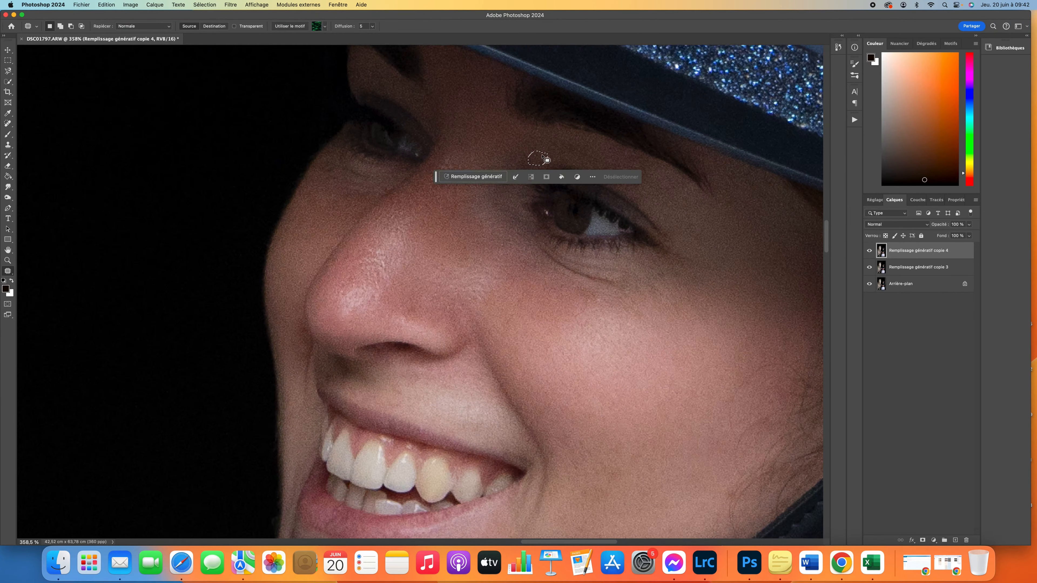
key(ctrl+0)
Outline the lower end of the shirt's white button placket and replace it with a generative fill without a prompt.
scroll(548, 208, up, 5)
scroll(549, 209, down, 3)
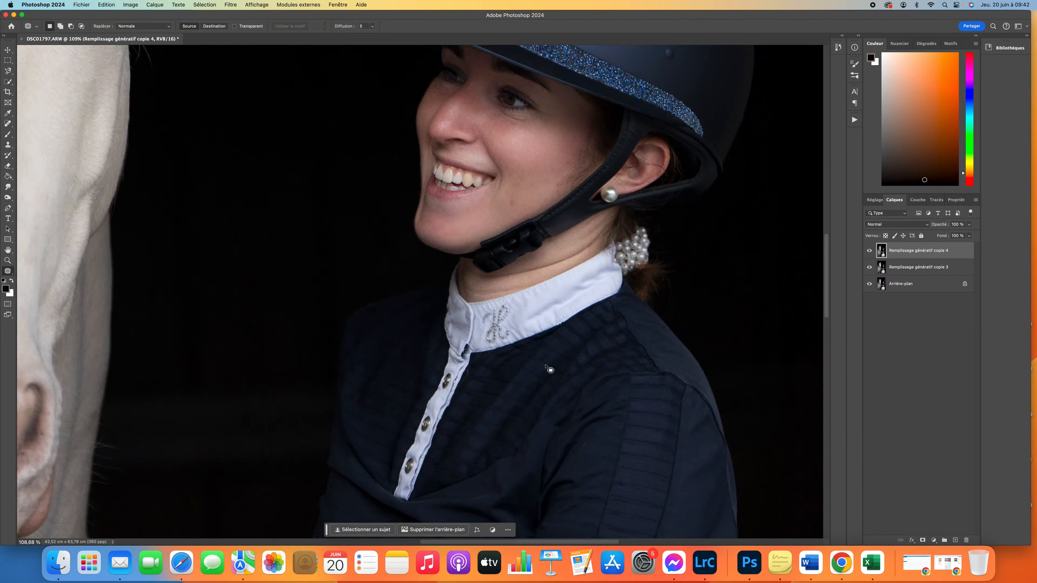
scroll(548, 208, down, 5)
scroll(567, 306, up, 4)
scroll(456, 229, down, 2)
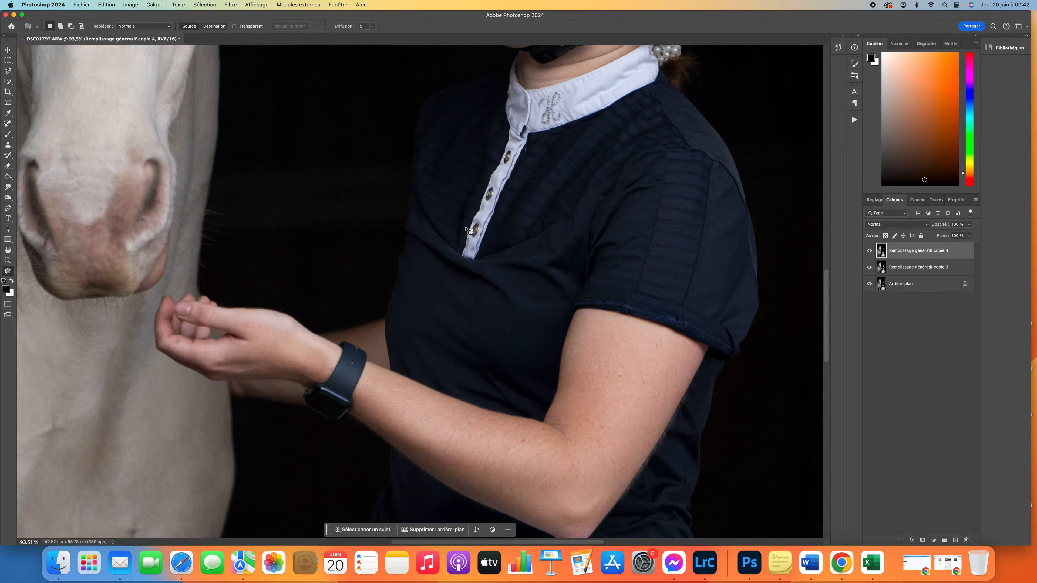
mouse_move(471, 213)
mouse_down()
mouse_move(414, 196)
mouse_move(411, 239)
mouse_move(511, 311)
mouse_move(568, 300)
mouse_move(583, 258)
mouse_move(486, 218)
mouse_up()
key(Return)
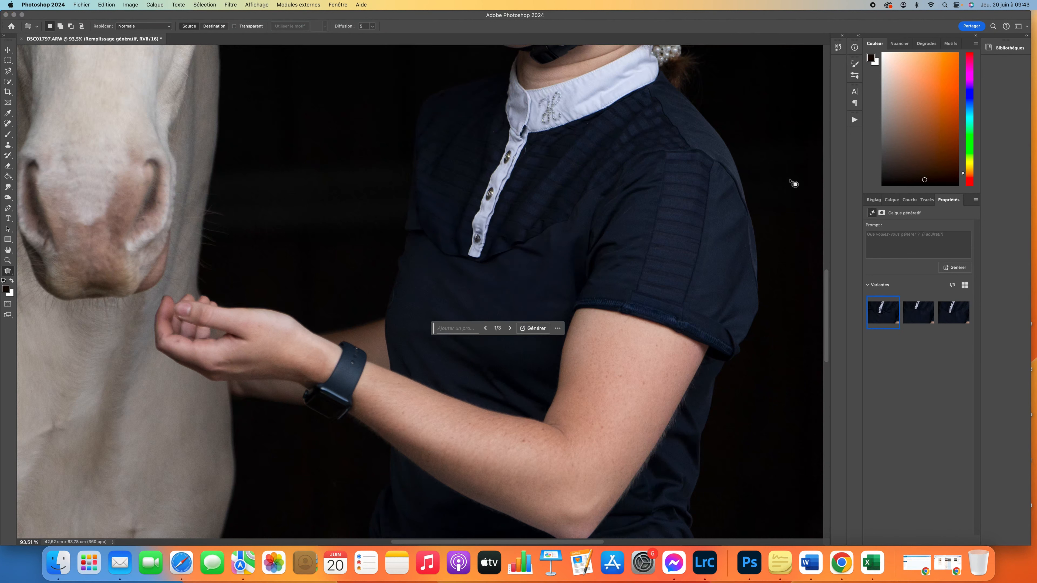
Merge the retouch layers above Arrière-plan into one layer, and duplicate the merged layer.
click(892, 200)
shift+click(933, 283)
right_click(933, 284)
click(879, 313)
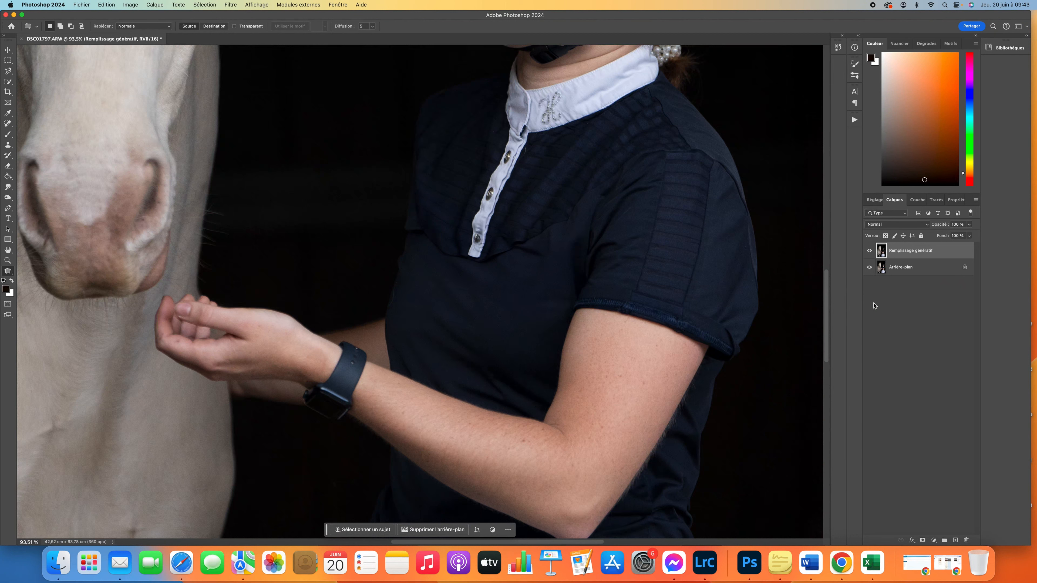
click(869, 251)
click(869, 250)
key(super+j)
Outline the shirt sleeve's hem, replace it with a generative fill without a prompt, and use the second variant.
mouse_move(626, 284)
mouse_down()
mouse_move(625, 317)
mouse_move(737, 363)
mouse_move(703, 310)
mouse_up()
click(596, 376)
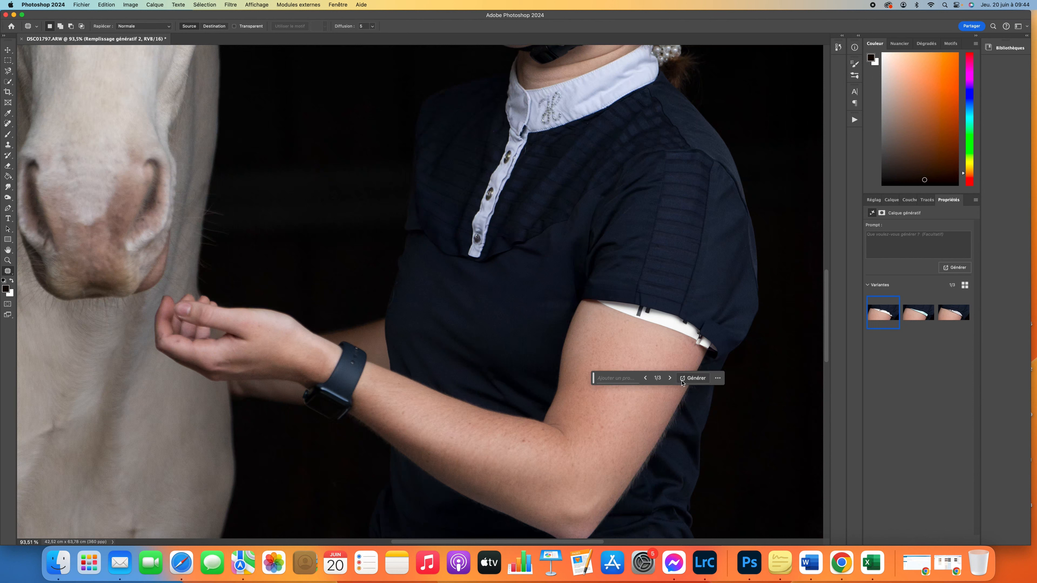
click(669, 378)
click(669, 378)
click(669, 378)
click(670, 378)
Merge the sleeve's generative fill with the layer copy beneath it, and duplicate the merged layer.
click(893, 200)
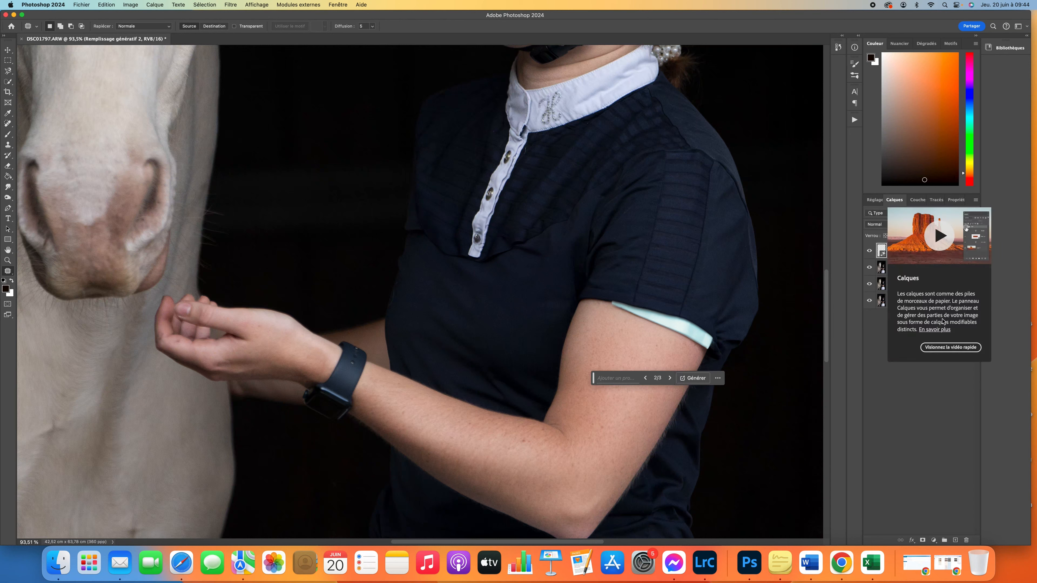
right_click(919, 262)
click(899, 322)
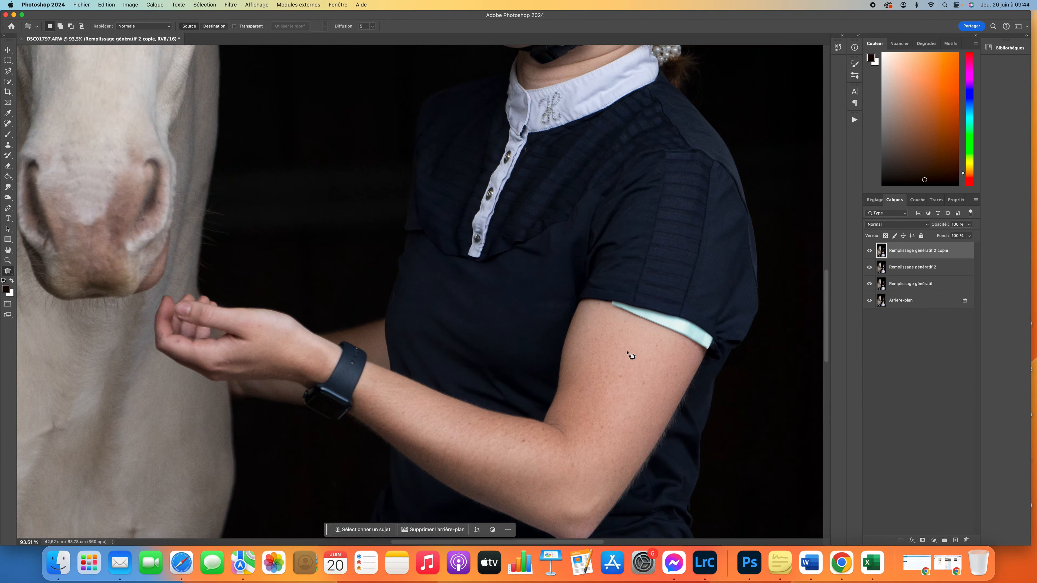
Outline the pale blue band under the sleeve, replace it with a generative fill without a prompt, and use the second variant.
scroll(631, 356, up, 5)
mouse_move(570, 234)
mouse_down()
mouse_move(660, 303)
mouse_move(697, 278)
mouse_up()
scroll(697, 278, right, 5)
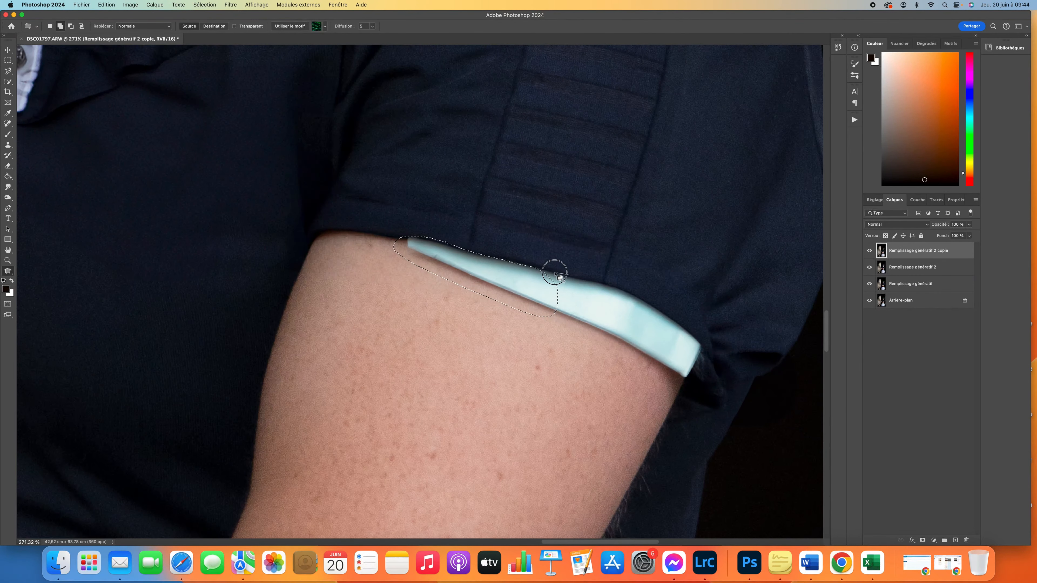
mouse_move(559, 277)
mouse_down()
mouse_move(637, 371)
mouse_move(689, 326)
mouse_move(563, 278)
mouse_up()
drag(706, 346, 683, 404)
click(674, 430)
scroll(640, 394, down, 3)
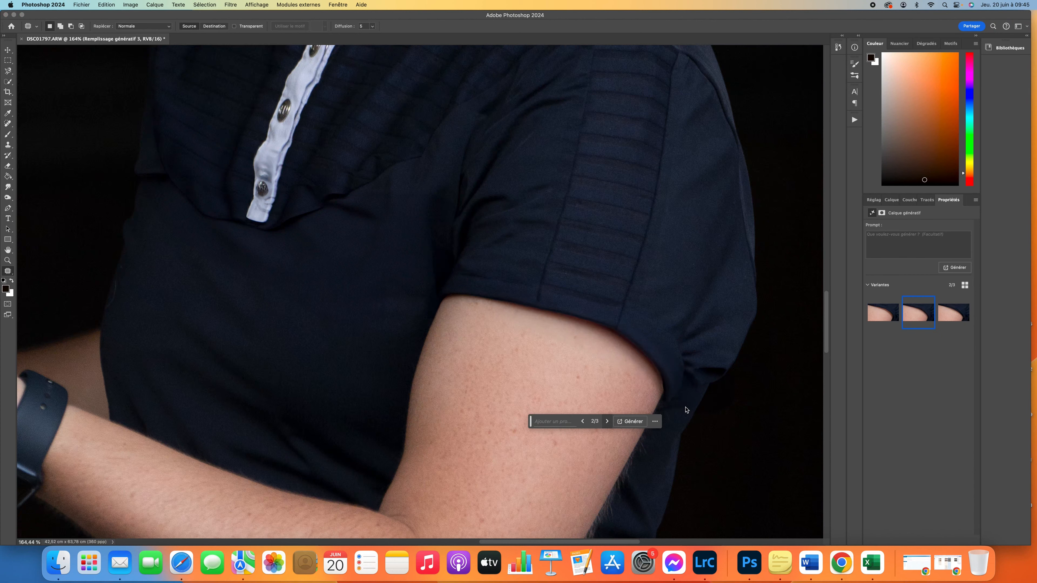
Merge all layers above Arrière-plan, compare the result with the original photo, and duplicate the merged layer.
click(893, 200)
shift+click(890, 304)
right_click(895, 303)
click(919, 359)
scroll(622, 287, down, 10)
click(871, 250)
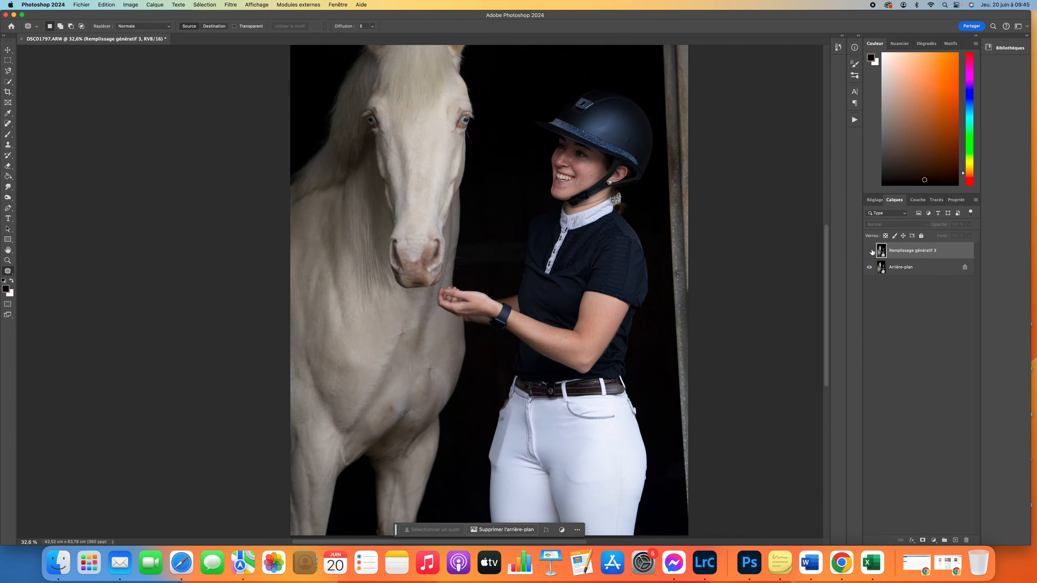
click(870, 250)
key(super+j)
Slim the outlines of the rider's shirt sleeve and white breeches with the Liquify filter, and apply it.
click(231, 5)
click(302, 90)
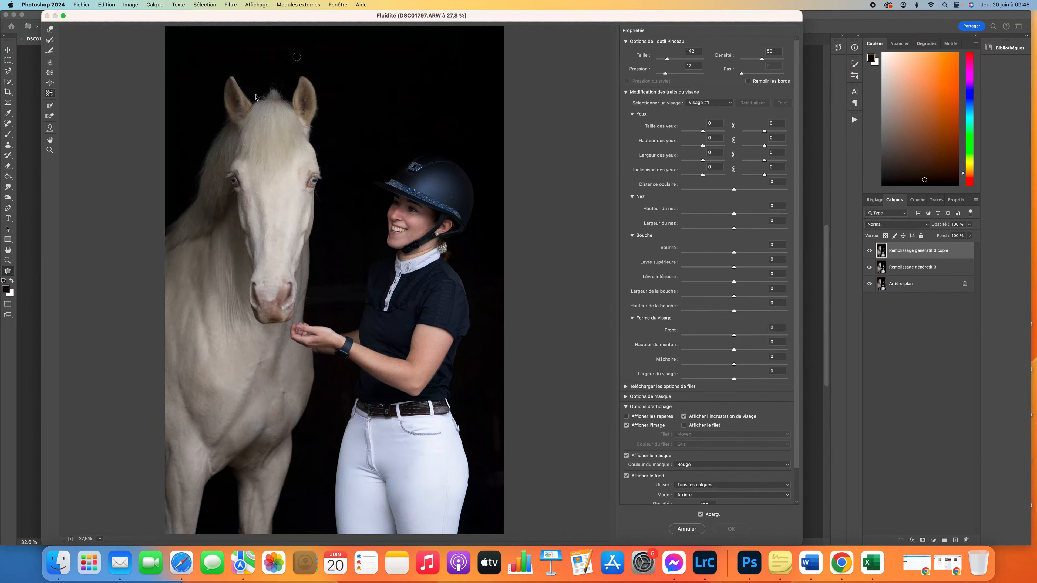
drag(503, 332, 471, 329)
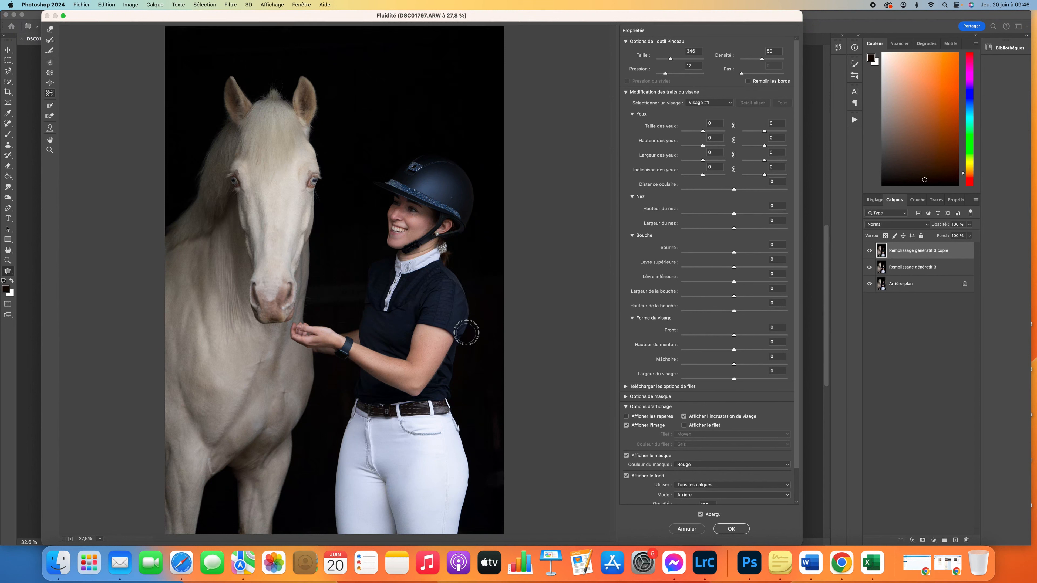
drag(465, 331, 471, 304)
drag(467, 497, 467, 426)
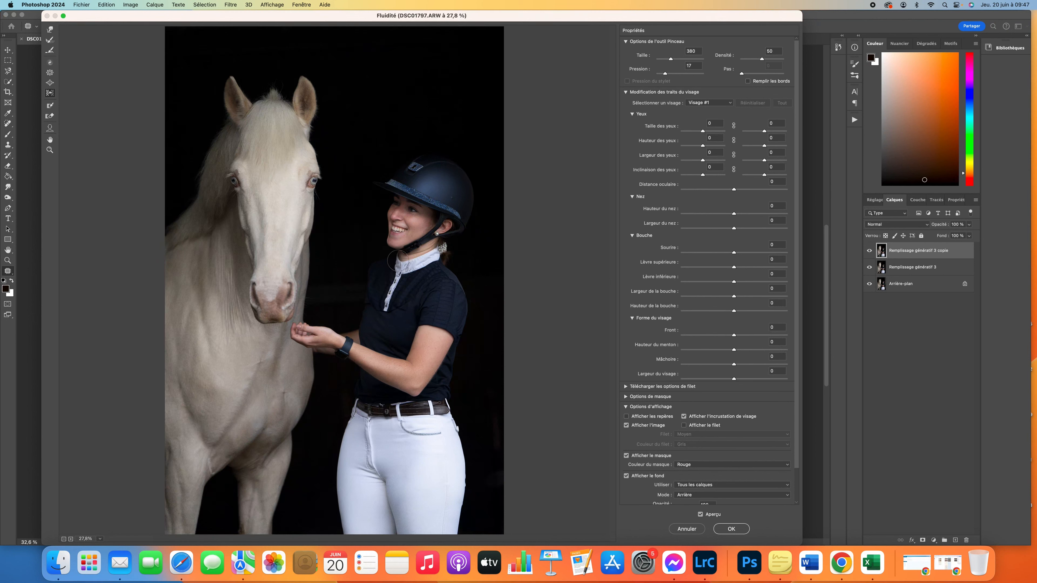
key(Return)
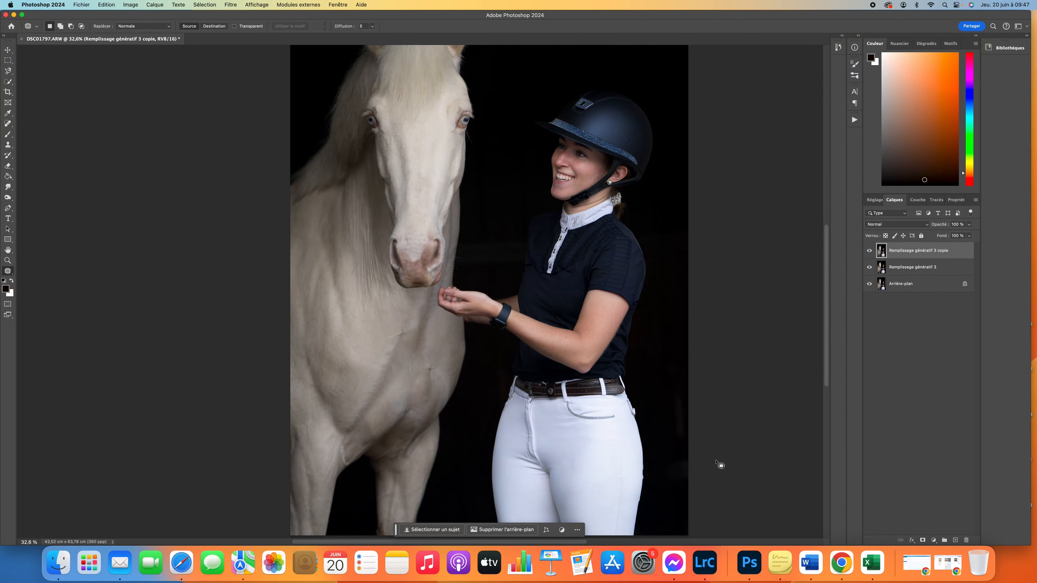
Duplicate the layer and lighten the horse's head and body with the Dodge tool on midtones at 23% exposure.
key(super+j)
key(o)
scroll(479, 266, up, 3)
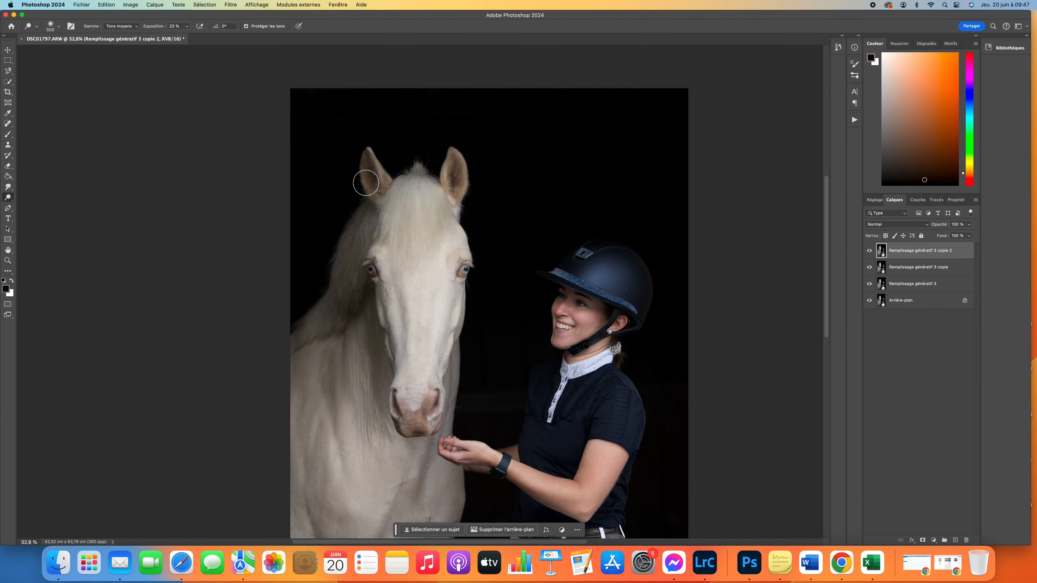
key(bracketright)
scroll(435, 302, down, 3)
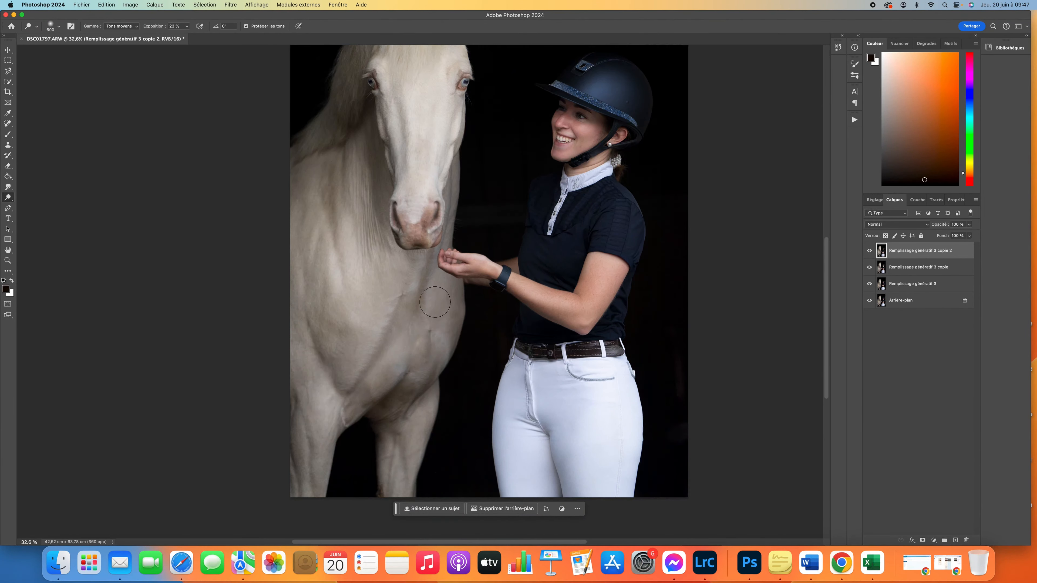
Lighten both of the horse's eyes with a much smaller Dodge brush.
key(bracketleft)
key(bracketleft)
key(bracketleft)
key(bracketleft)
key(bracketleft)
scroll(354, 225, up, 3)
scroll(340, 214, up, 5)
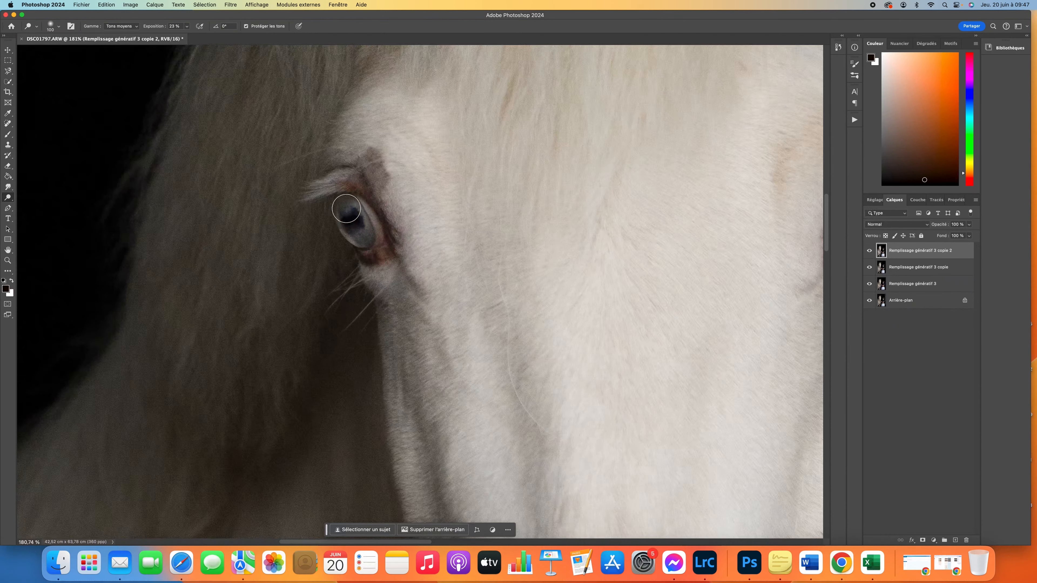
scroll(507, 255, right, 5)
key(bracketleft)
key(bracketleft)
key(bracketleft)
key(bracketleft)
key(bracketleft)
key(super+0)
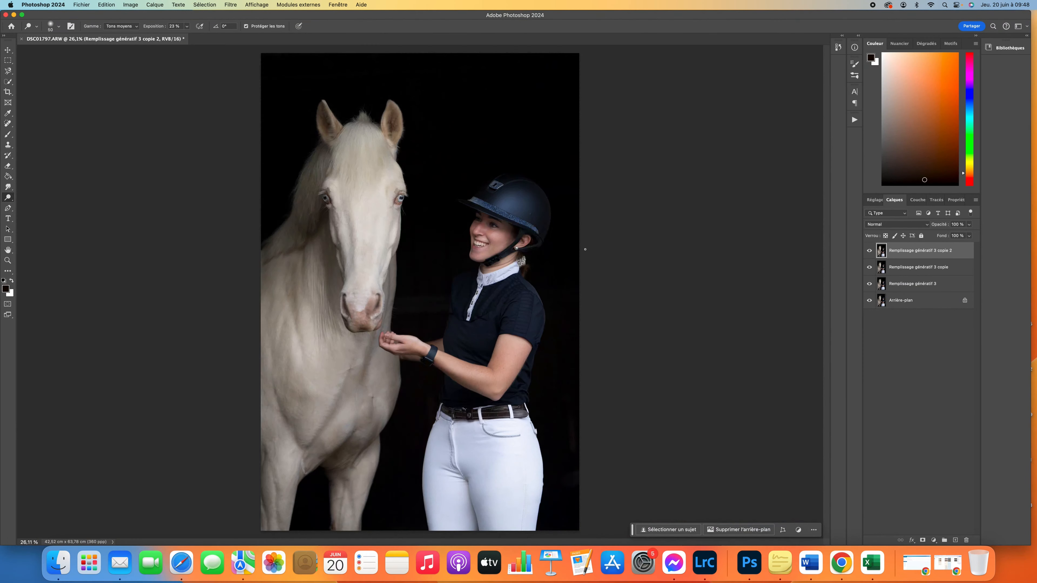
Deepen the shading on the horse's head, ears and body with the Burn tool on midtones at 8% exposure.
scroll(355, 204, up, 3)
key(shift+o)
scroll(313, 173, up, 1)
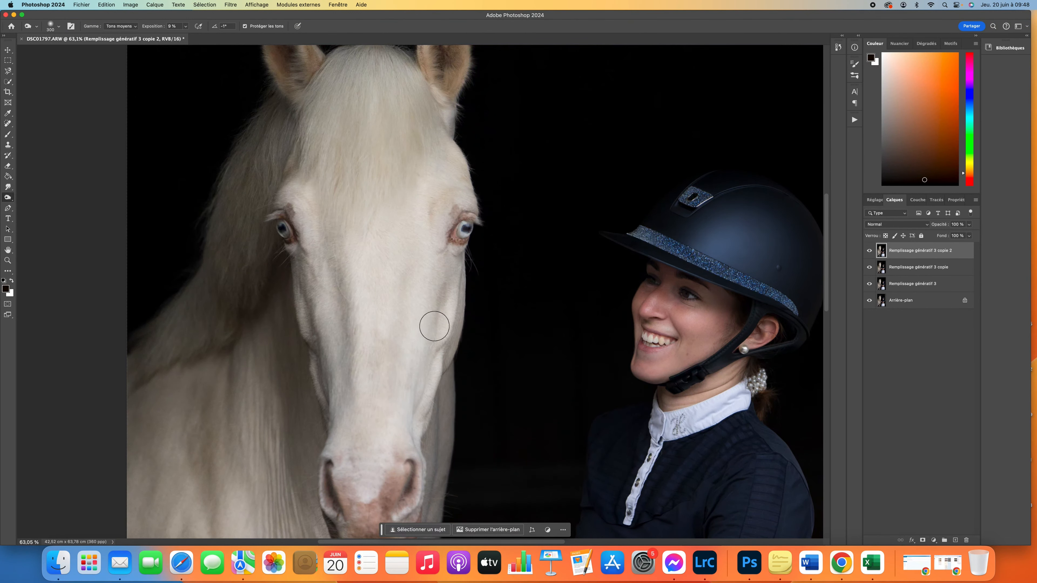
scroll(343, 453, down, 2)
scroll(409, 408, up, 4)
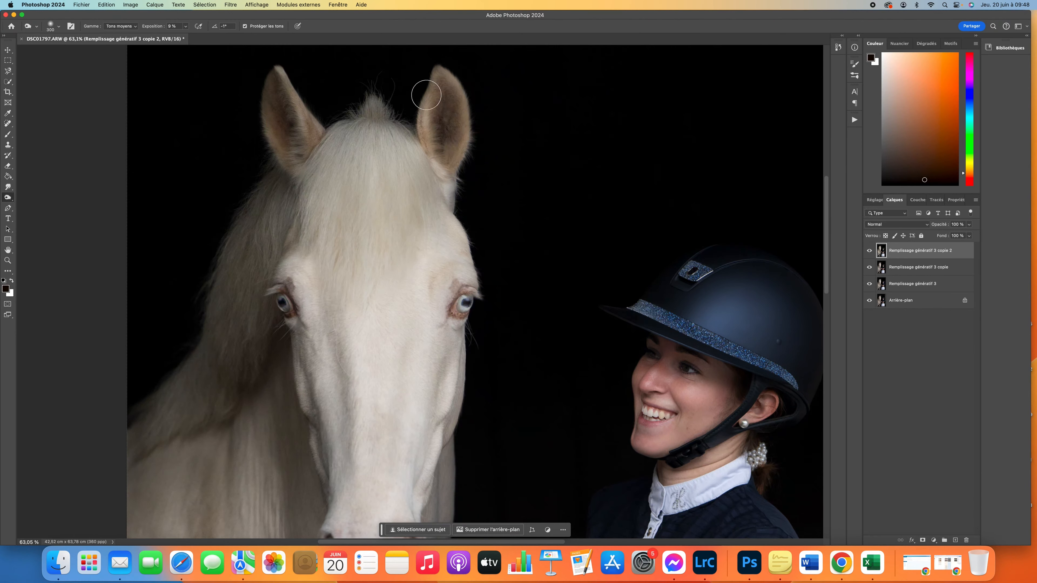
scroll(387, 180, down, 3)
scroll(262, 301, down, 1)
key(bracketright)
key(bracketright)
scroll(265, 331, down, 3)
scroll(322, 349, down, 2)
scroll(336, 444, down, 1)
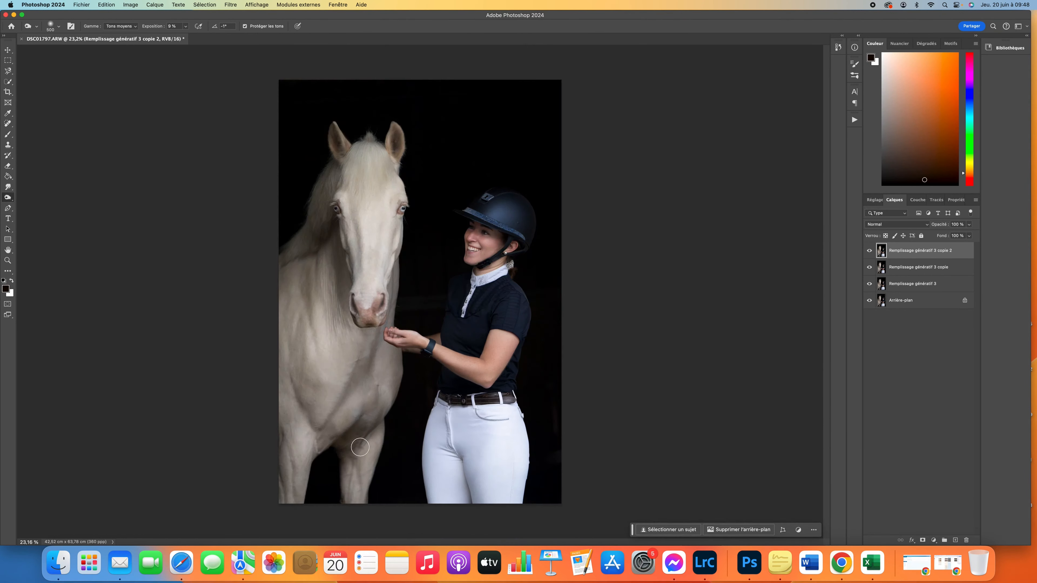
Merge the Remplissage génératif 3, Remplissage génératif 3 copie and Remplissage génératif 3 copie 2 layers.
shift+click(915, 286)
right_click(915, 286)
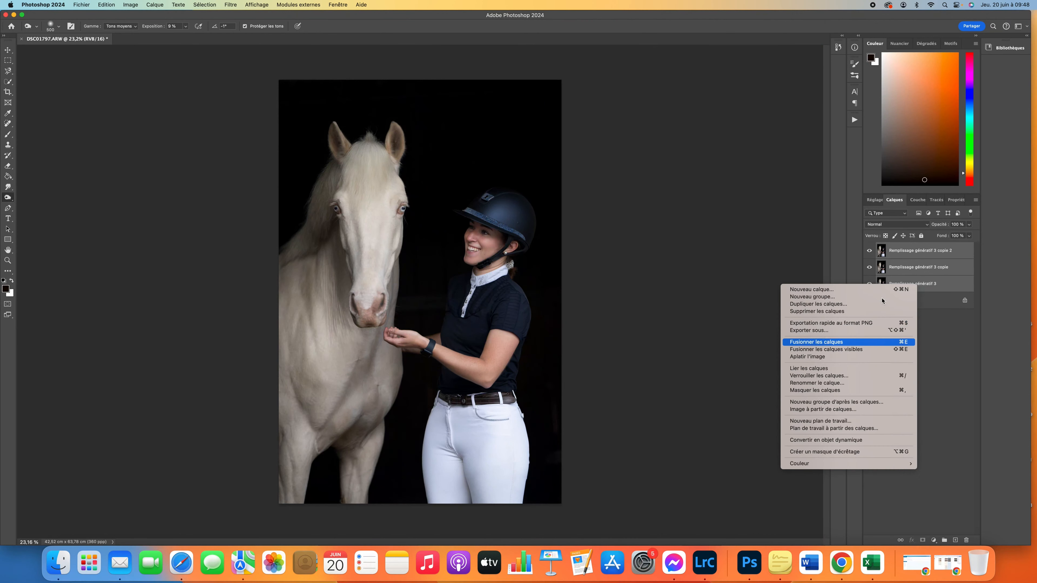
click(837, 342)
Add a dark linear gradient fill layer with a 90° angle and 100% scale.
click(934, 540)
click(938, 426)
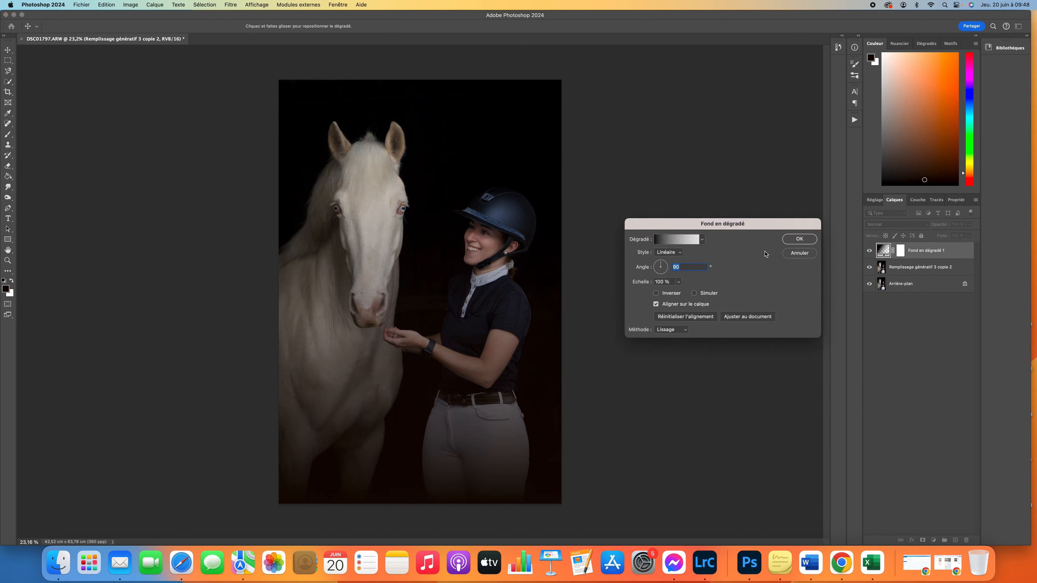
key(Return)
Paint the gradient off the horse and rider on its layer mask with a black 5000 px brush at 0% hardness.
key(x)
key(b)
click(59, 28)
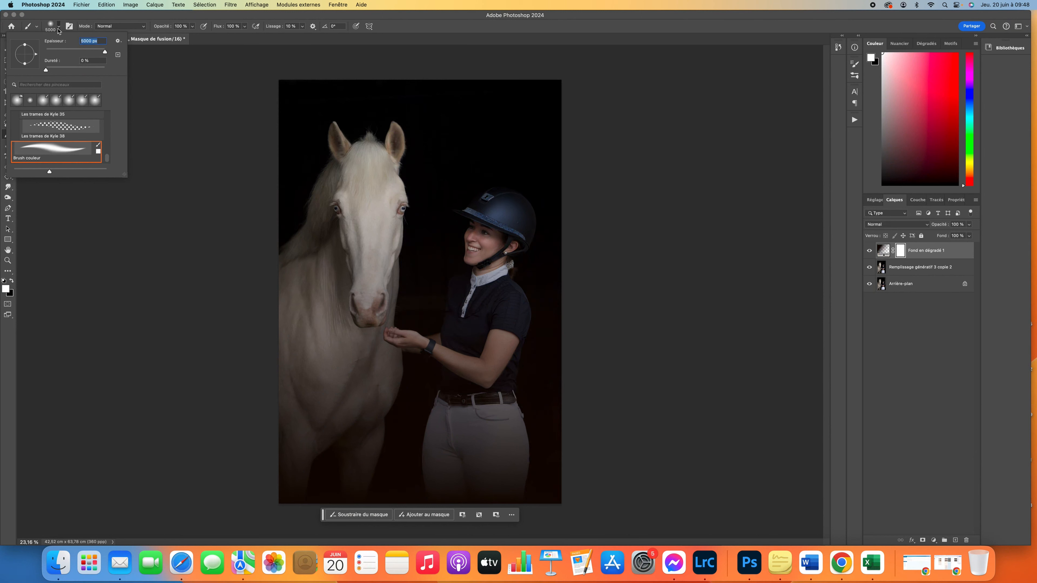
key(Return)
key(x)
mouse_move(416, 366)
mouse_down()
mouse_move(440, 364)
mouse_move(419, 347)
mouse_move(469, 413)
mouse_move(393, 151)
mouse_move(381, 163)
mouse_up()
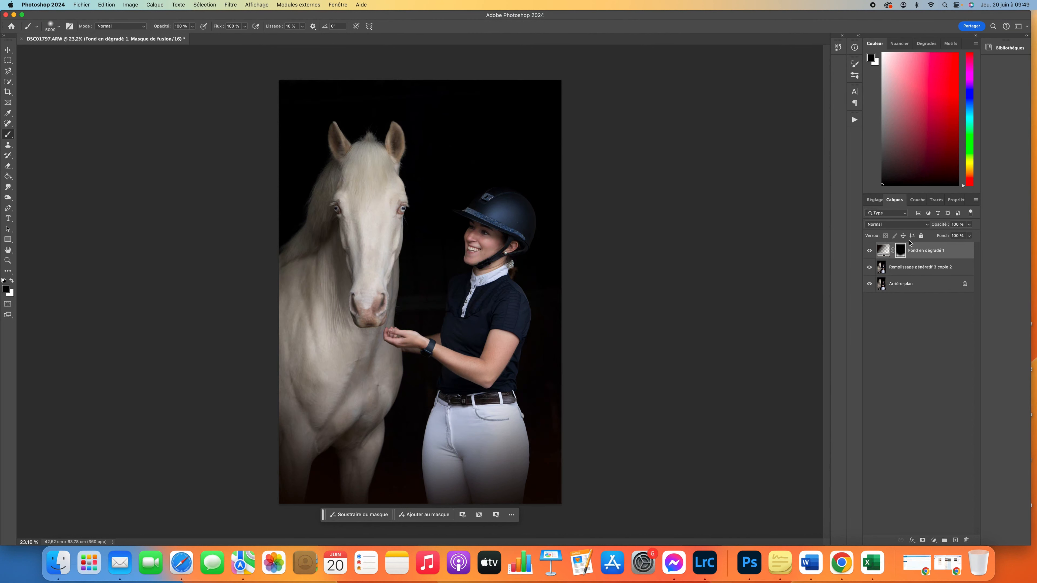
Slightly lower the gradient fill layer's opacity and merge it with the Remplissage génératif 3 copie 2 layer.
click(883, 250)
drag(946, 225, 943, 226)
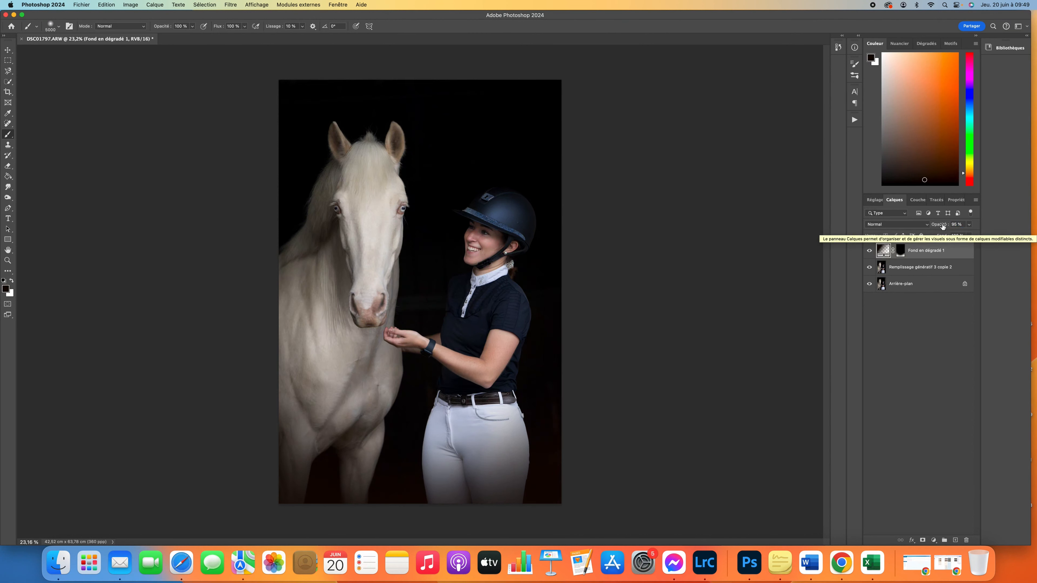
shift+click(921, 266)
right_click(922, 266)
click(869, 324)
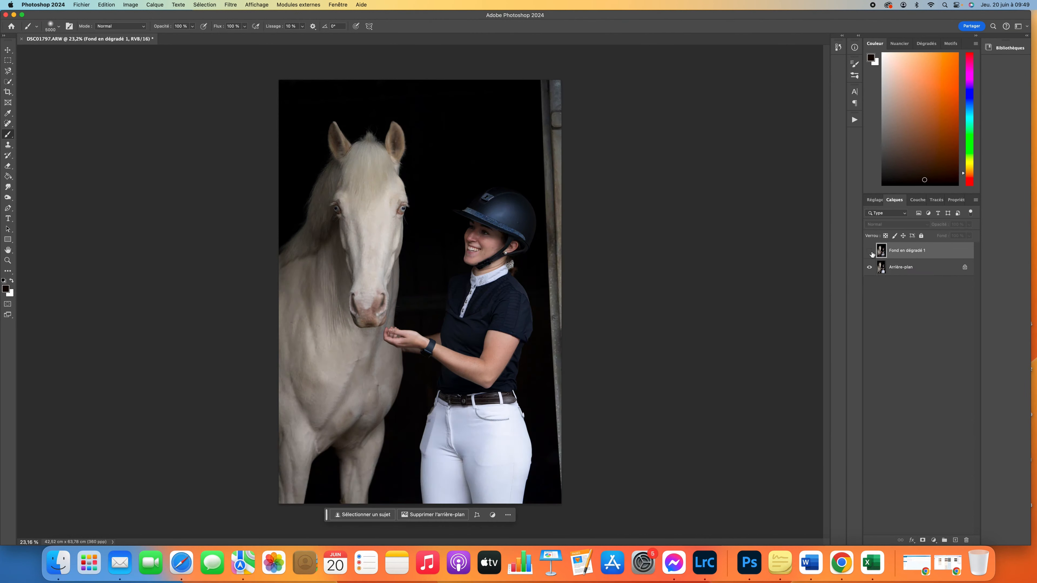
Duplicate the merged layer and lighten the rider's far eye with a 20 px Dodge brush on midtones at 23% exposure.
scroll(449, 217, up, 5)
scroll(452, 214, up, 5)
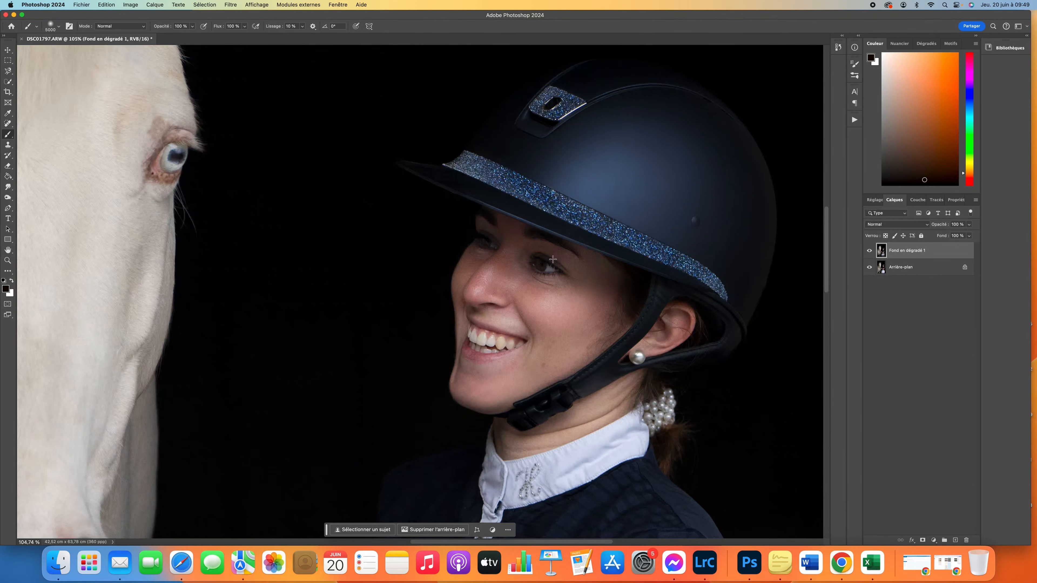
scroll(553, 259, down, 8)
scroll(531, 265, up, 5)
key(super+j)
key(o)
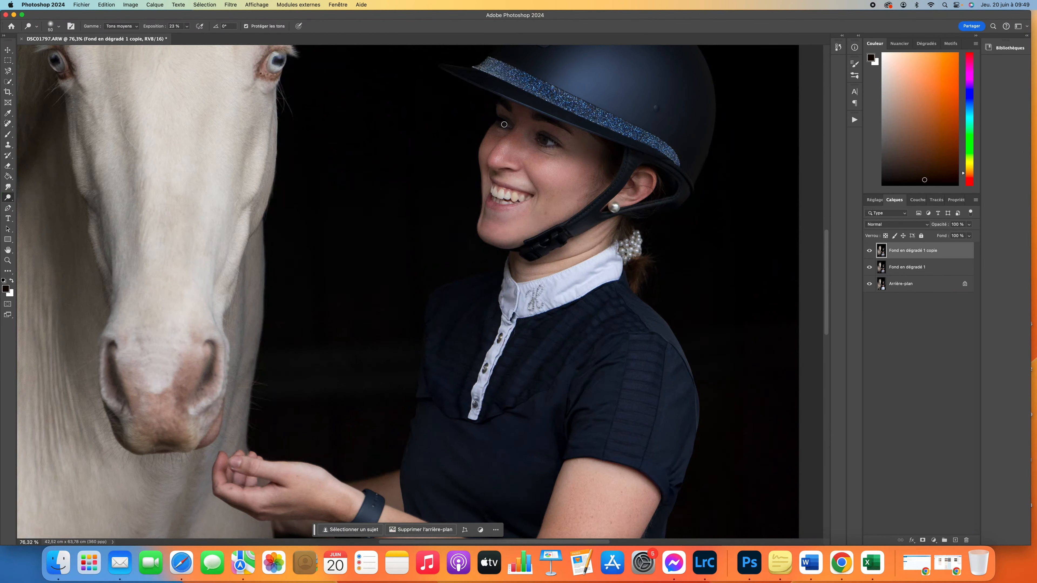
scroll(504, 124, down, 5)
scroll(556, 155, up, 12)
scroll(429, 250, down, 2)
key(bracketleft)
key(bracketleft)
key(bracketleft)
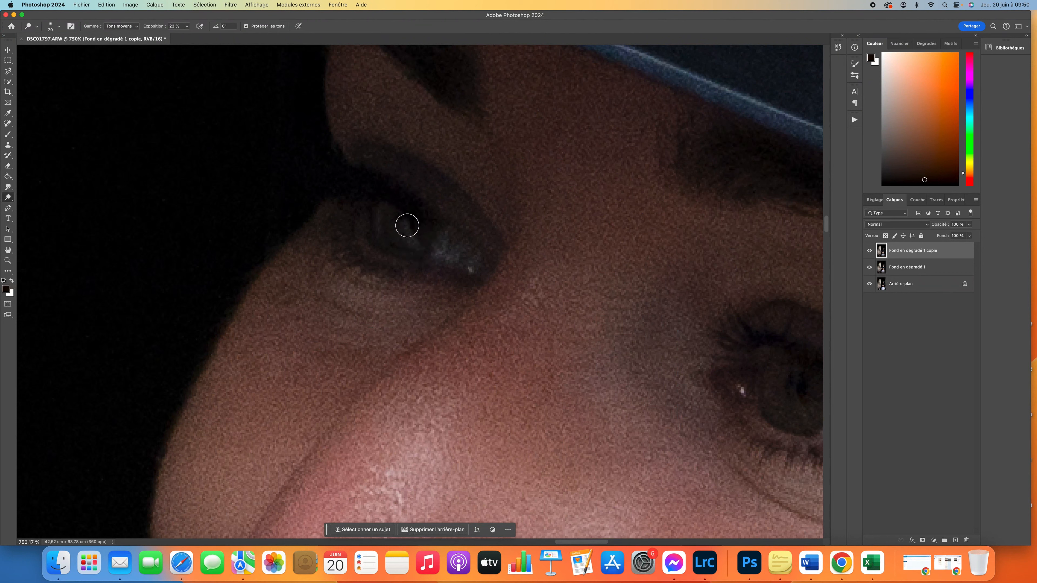
Lighten the iris of the rider's near eye with a 25 px Dodge brush.
scroll(429, 241, right, 10)
key(bracketright)
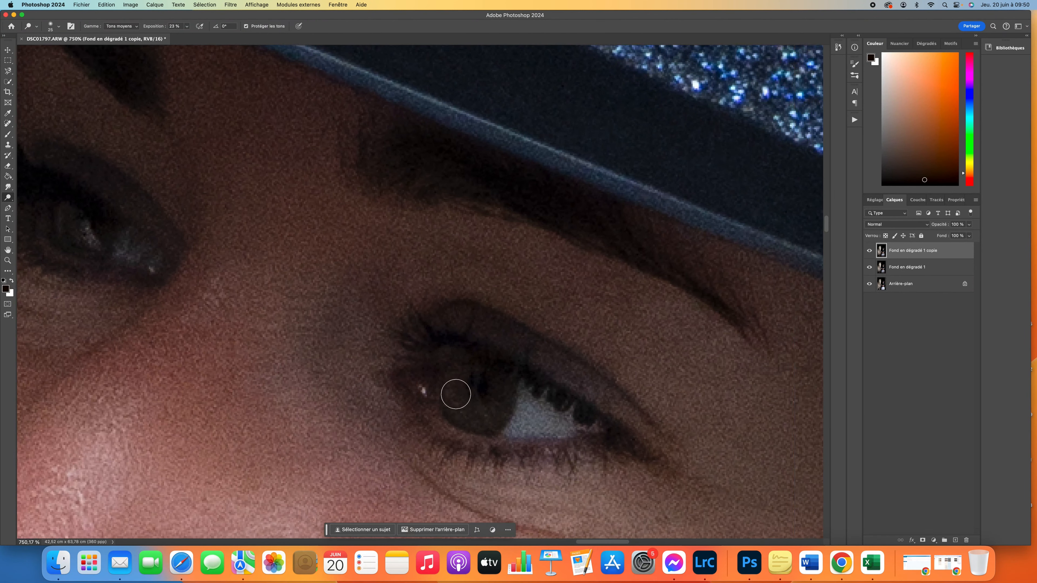
scroll(455, 395, down, 10)
scroll(519, 409, down, 1)
scroll(565, 385, up, 8)
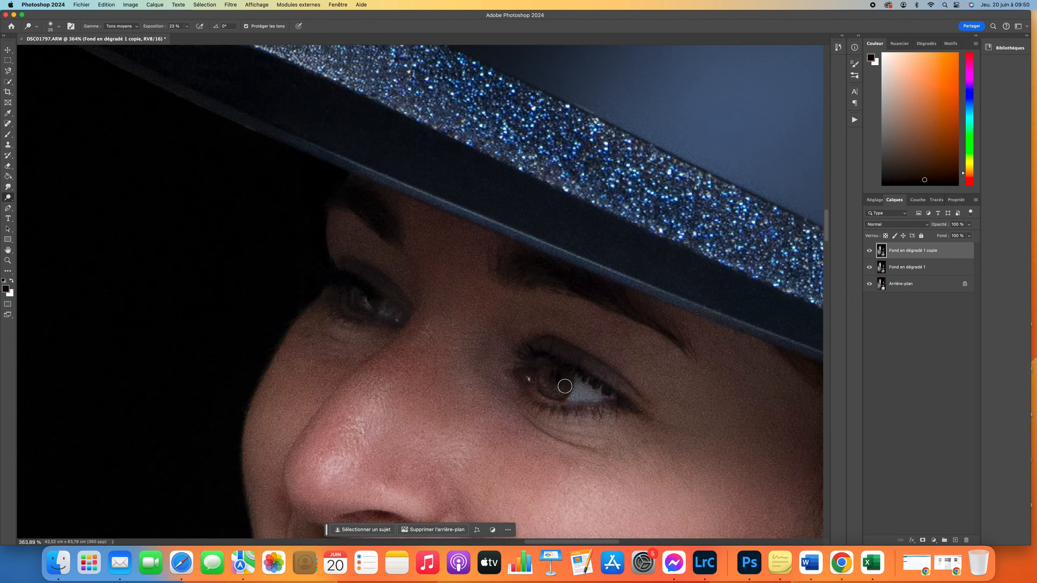
scroll(565, 386, down, 8)
scroll(422, 294, up, 1)
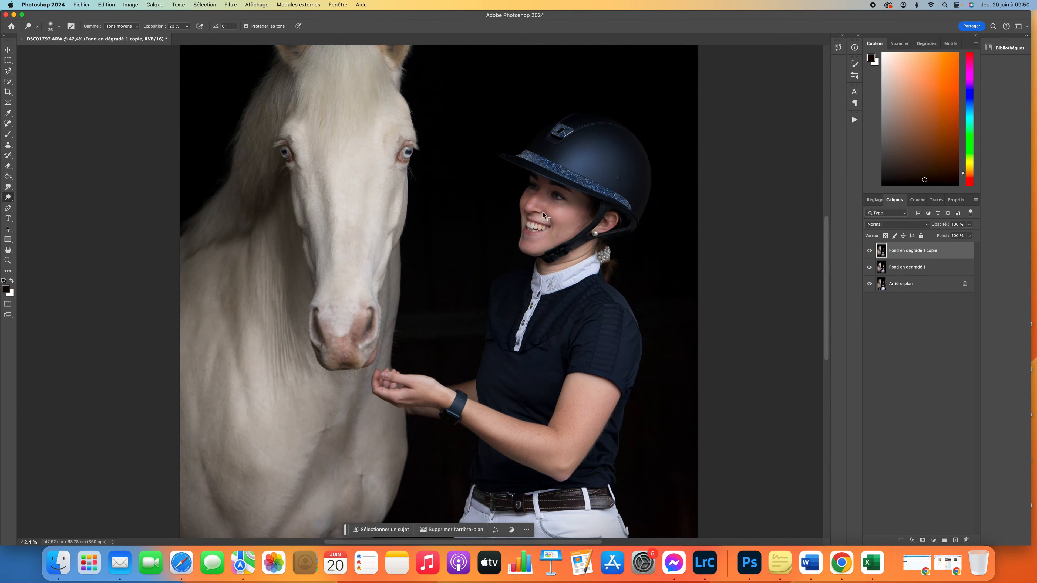
Merge the Fond en dégradé 1 copie layer with the Fond en dégradé 1 layer.
scroll(539, 220, up, 5)
scroll(555, 243, up, 3)
scroll(555, 243, down, 10)
shift+click(909, 267)
right_click(910, 267)
click(841, 417)
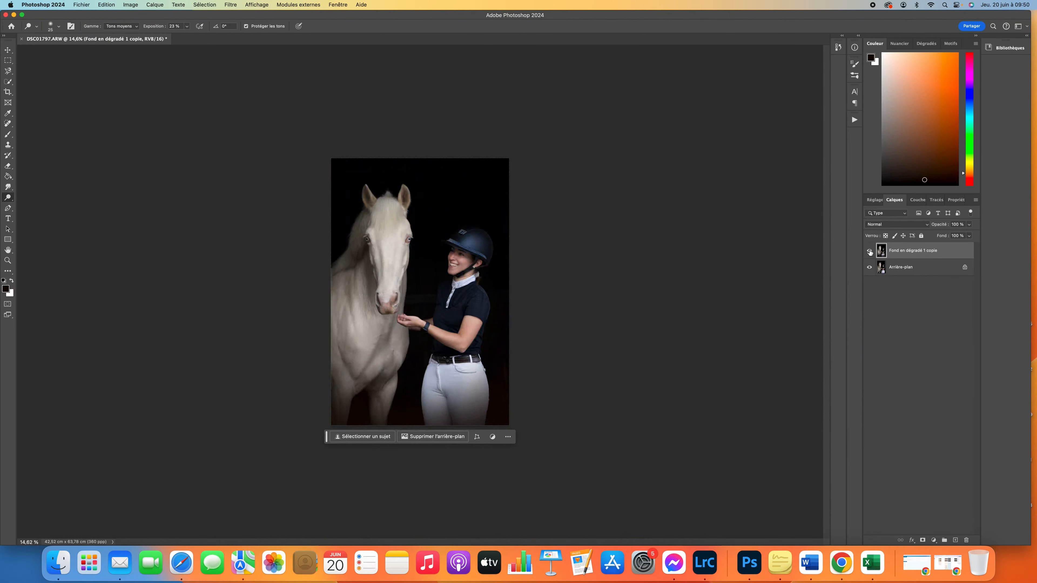
Sharpen the merged layer with the Topaz Sharpen AI filter using the Motion Blur - Normal model.
click(231, 5)
click(375, 215)
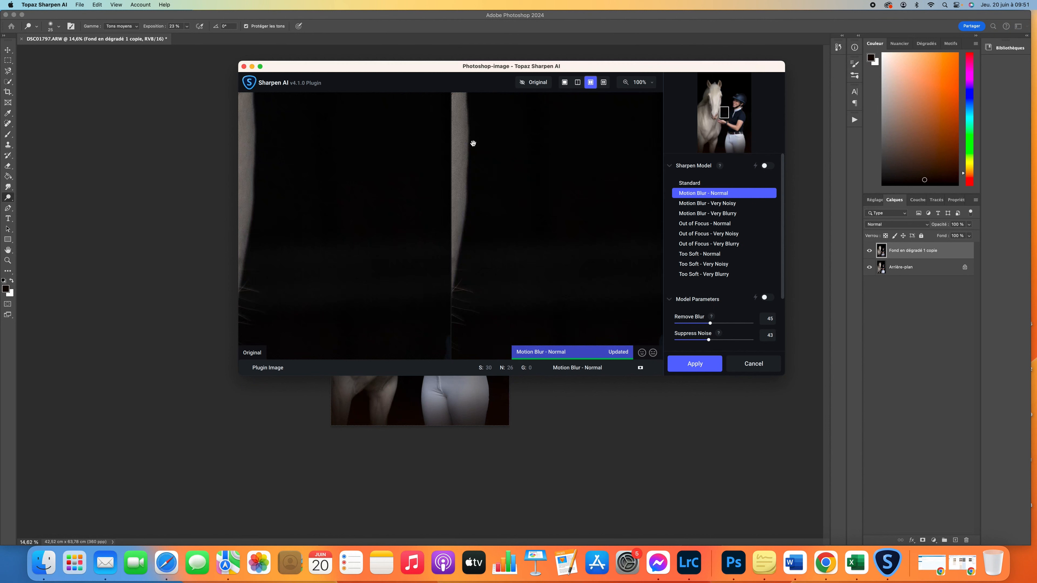
click(693, 363)
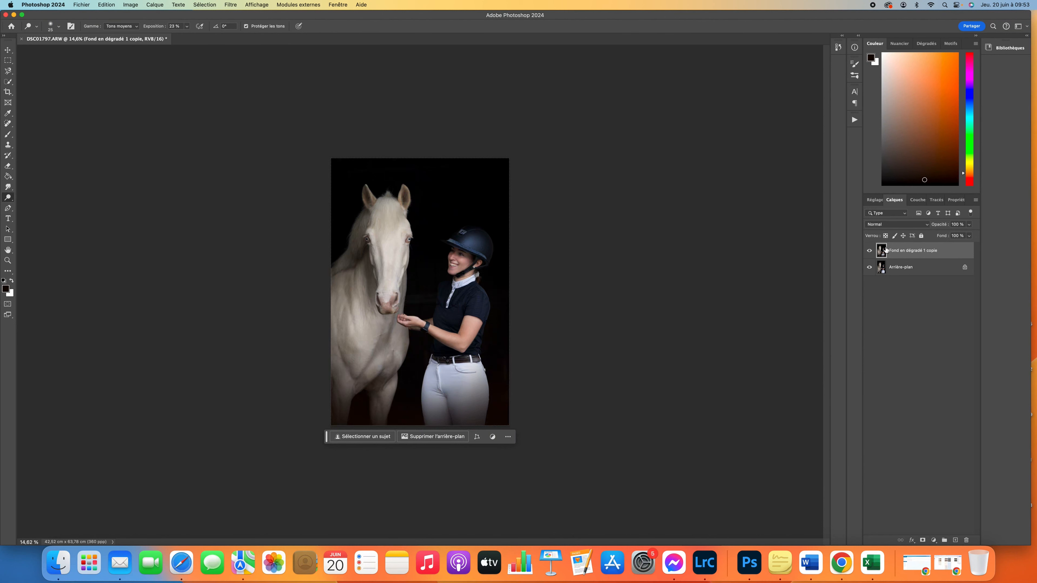
Save the sharpened image and switch to Lightroom Classic.
key(super+plus)
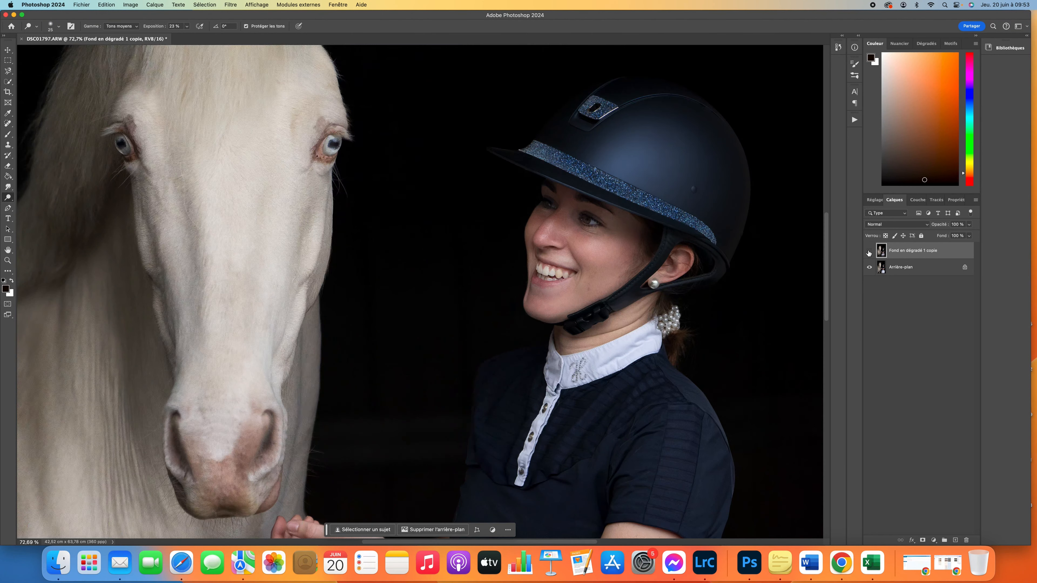
key(super+0)
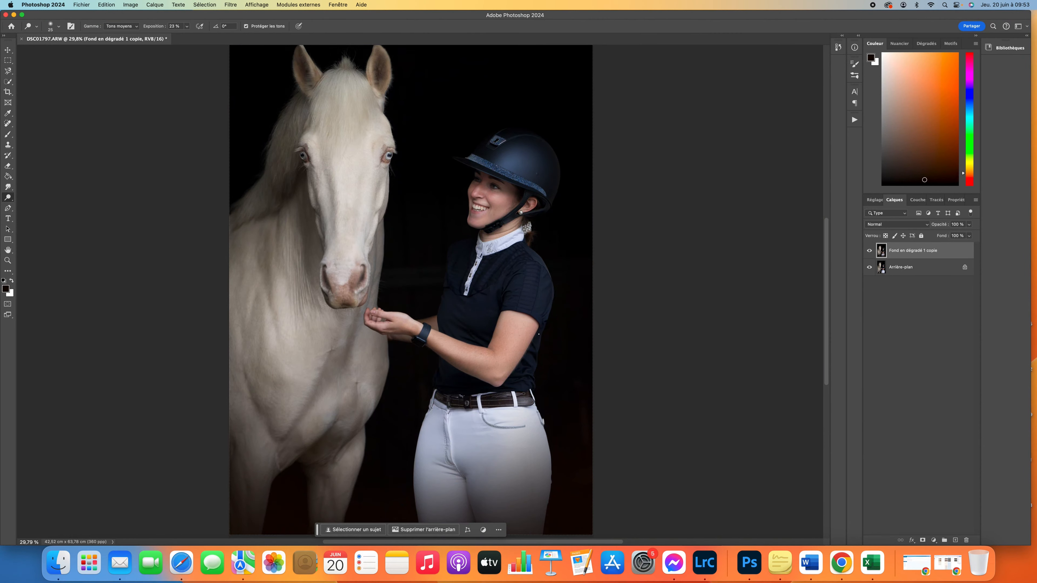
scroll(420, 290, down, 3)
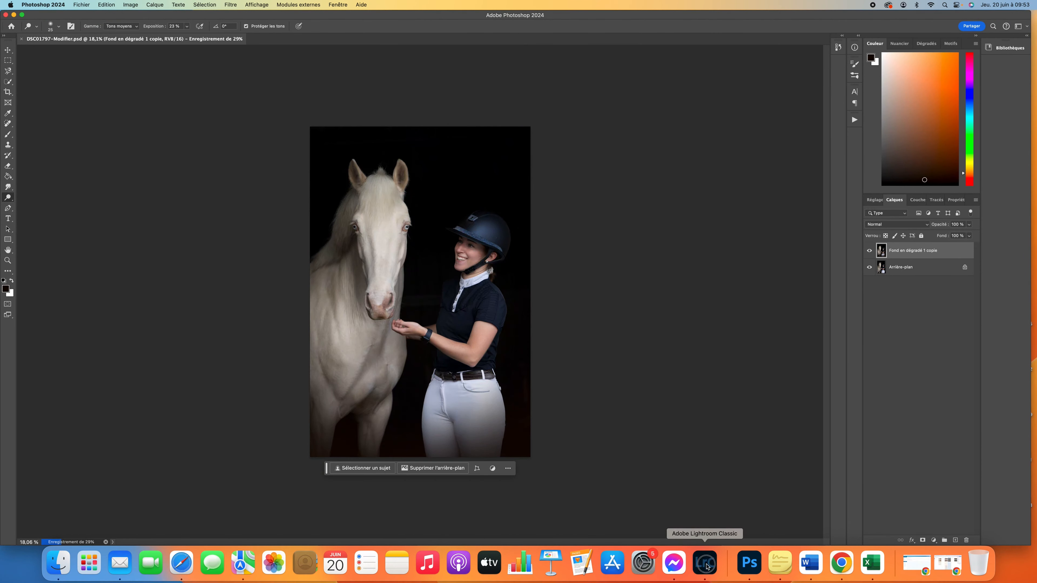
click(705, 563)
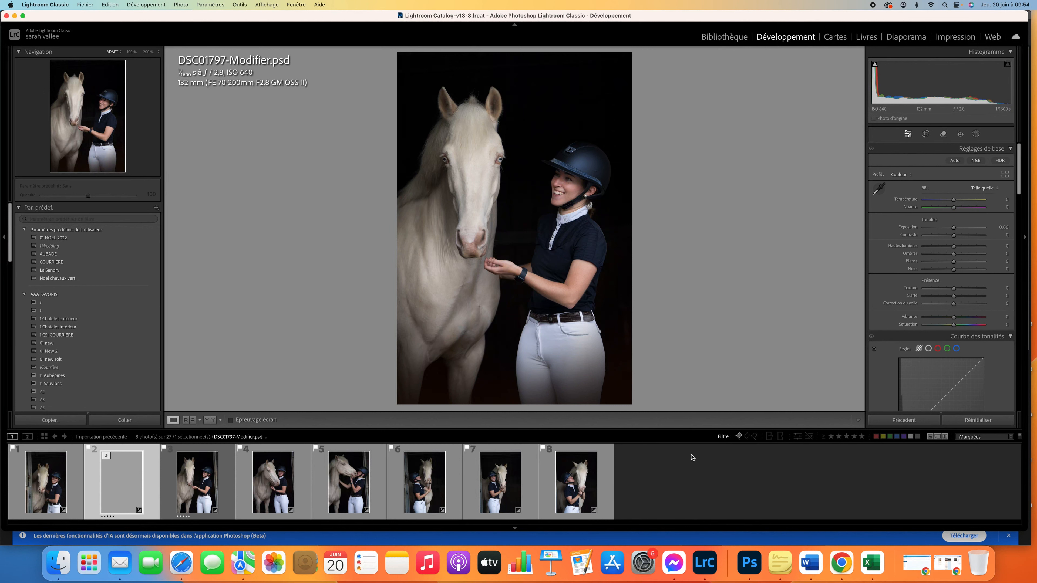
Set temperature to -1, tint to +7 and exposure to +0.05, and adjust the whites and blacks automatically.
drag(562, 200, 644, 196)
click(644, 196)
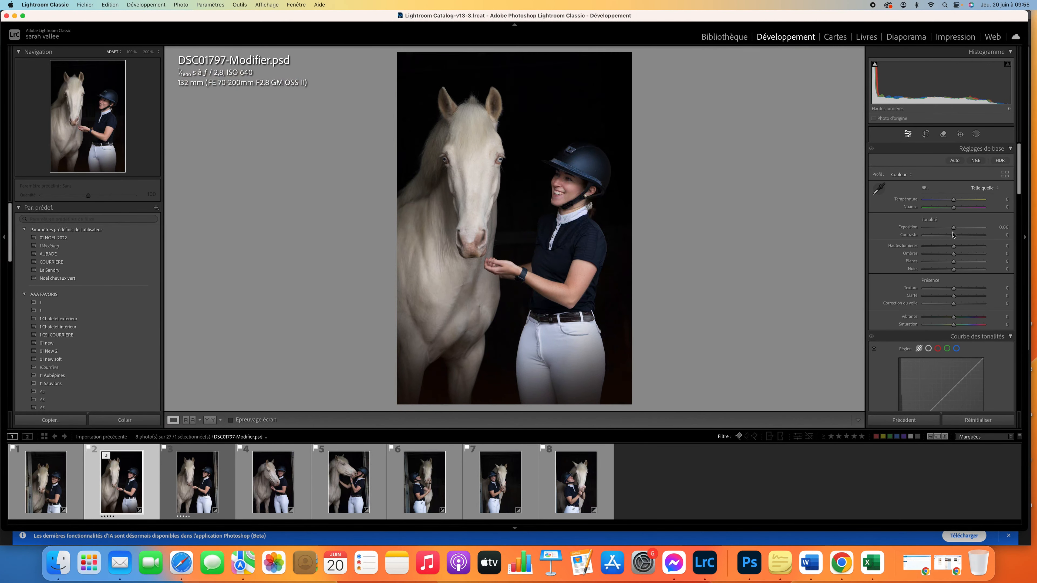
mouse_move(954, 227)
mouse_down()
mouse_move(949, 201)
mouse_move(956, 207)
mouse_up()
drag(954, 245, 960, 248)
double_click(960, 247)
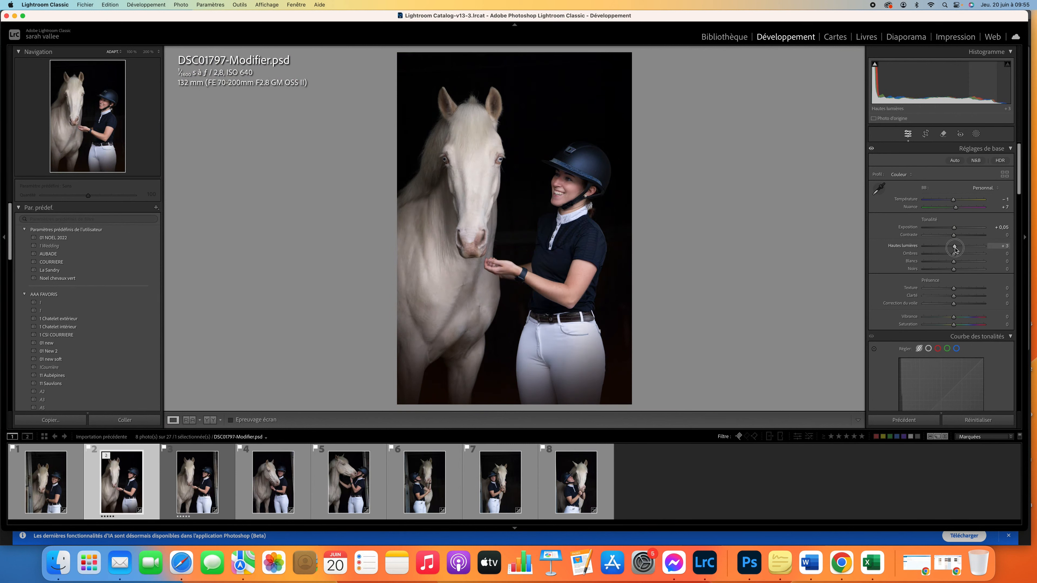
shift+double_click(954, 269)
shift+double_click(953, 261)
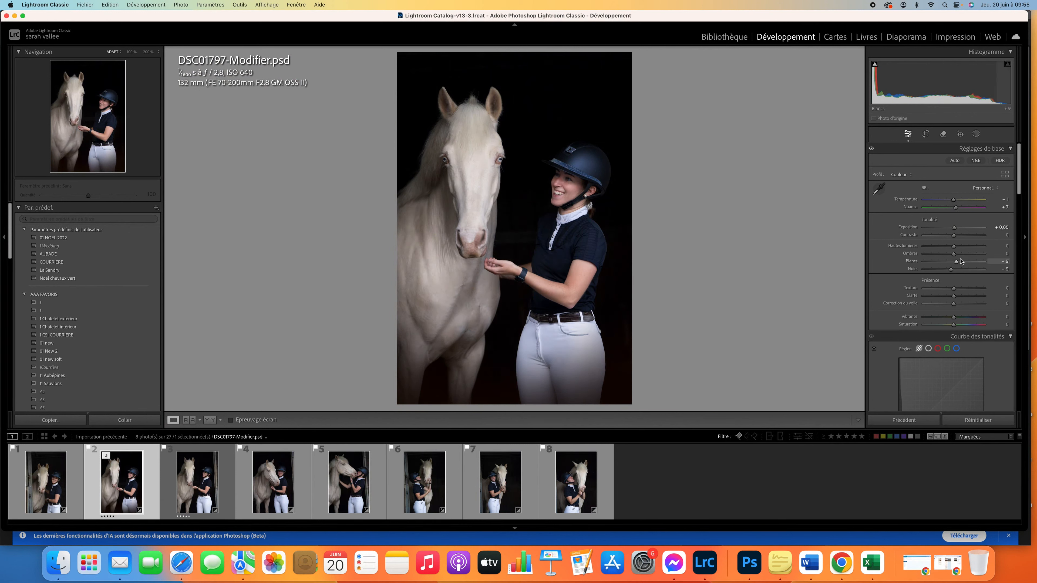
drag(954, 254, 957, 259)
key(super+z)
Try a hue change in the colour mixer and undo it.
scroll(947, 286, down, 8)
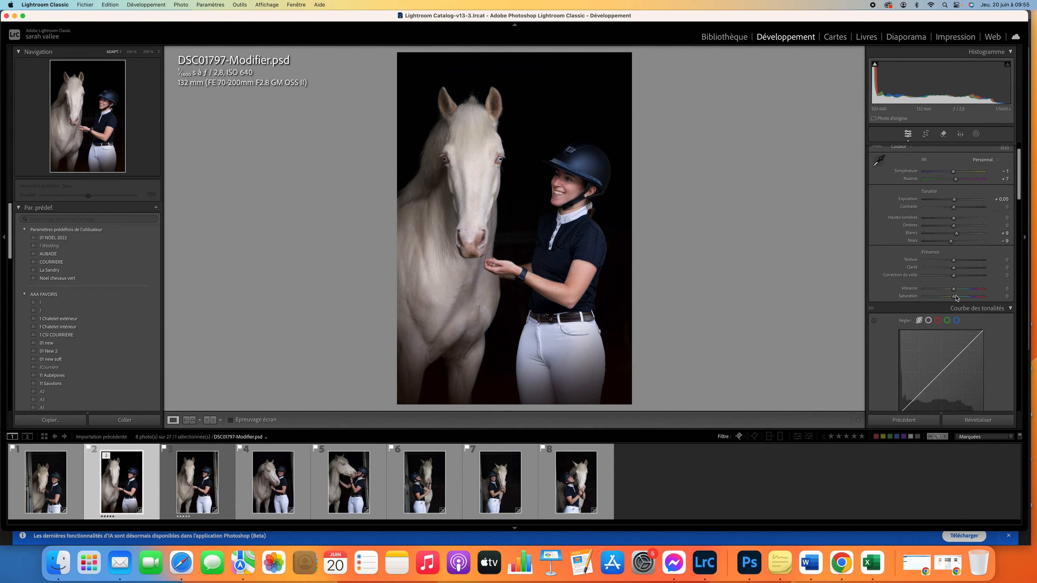
mouse_move(943, 309)
mouse_down()
mouse_move(965, 309)
mouse_move(930, 315)
mouse_up()
key(super+z)
key(super+z)
Compare the photo side by side before and after the adjustments, and inspect it in the single view.
click(479, 150)
key(y)
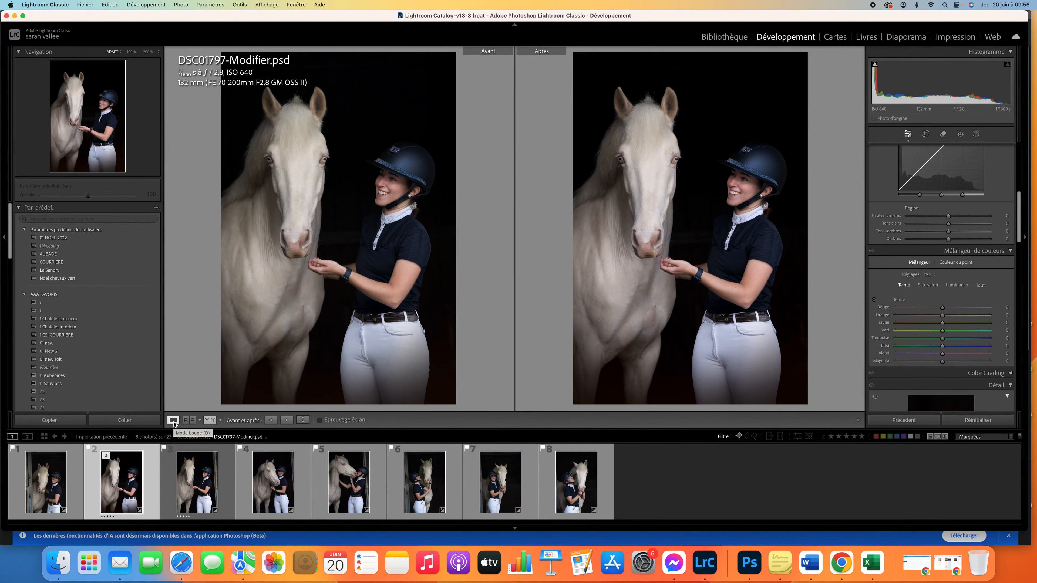
click(173, 420)
click(602, 308)
click(602, 309)
Apply the 01 new preset to the photo and set its exposure to +1.20.
click(47, 343)
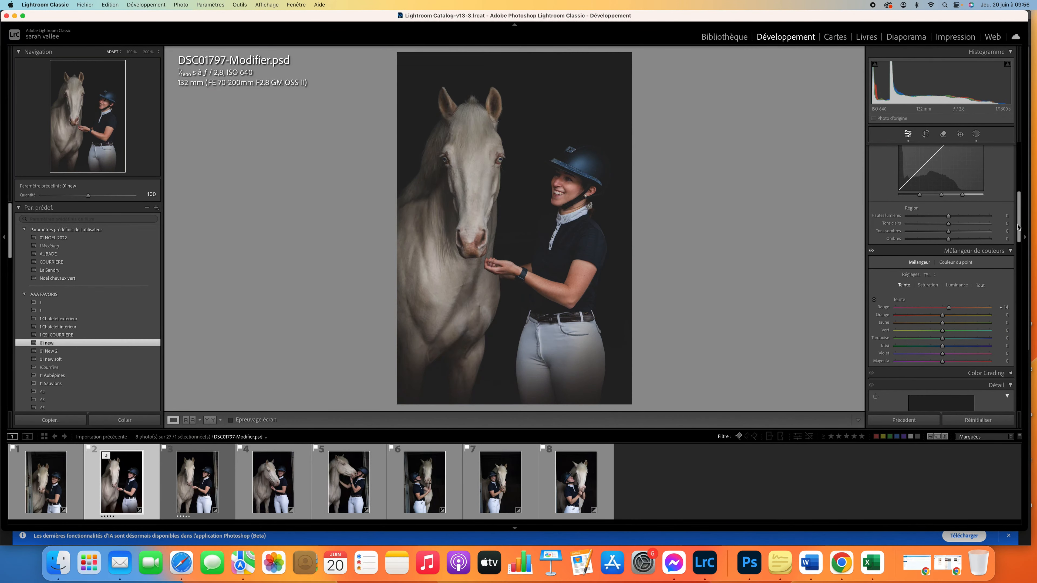
scroll(1018, 228, up, 10)
drag(957, 228, 961, 230)
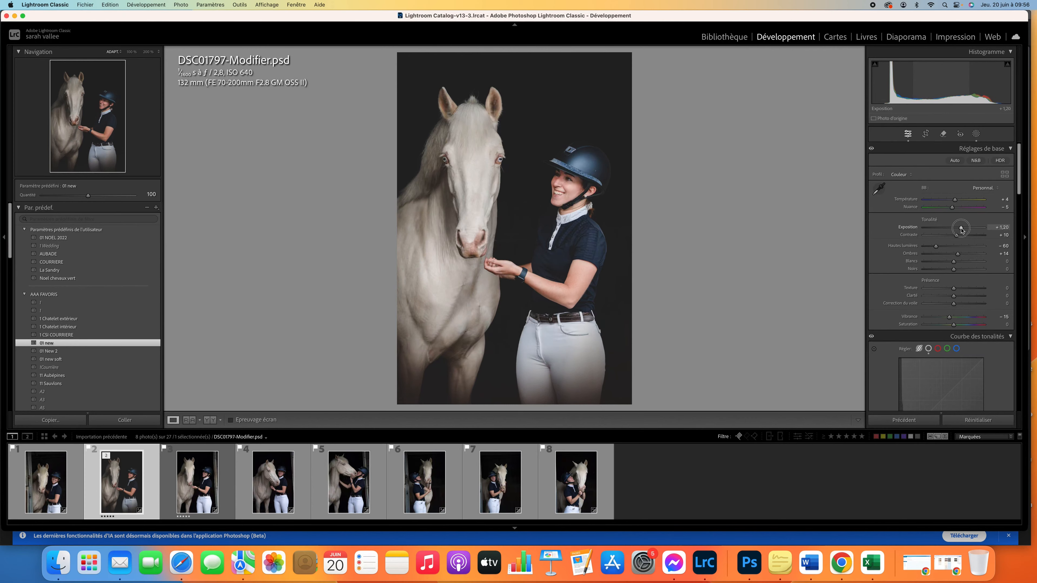
Inspect the preset's effect up close and in a side-by-side before and after comparison.
click(486, 117)
click(523, 176)
click(209, 420)
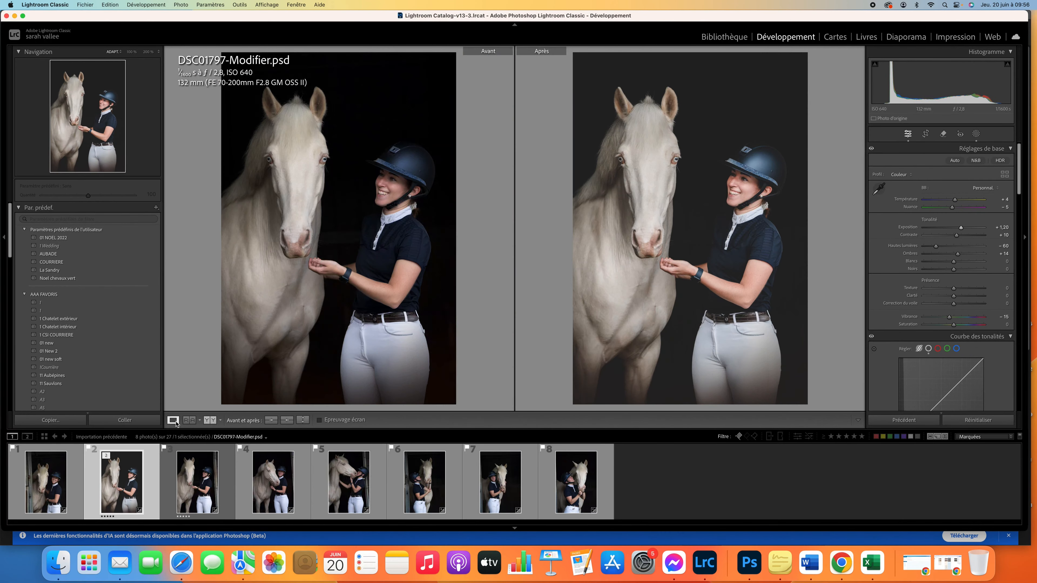
click(174, 420)
Open the photo in Photoshop for editing with the Lightroom adjustments applied.
right_click(589, 200)
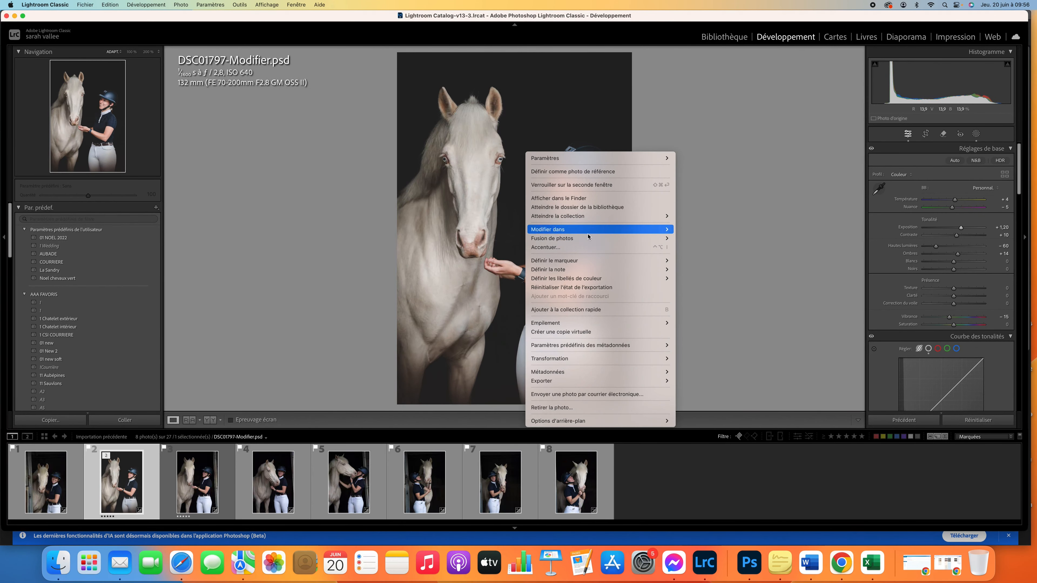
click(690, 228)
click(579, 217)
click(590, 190)
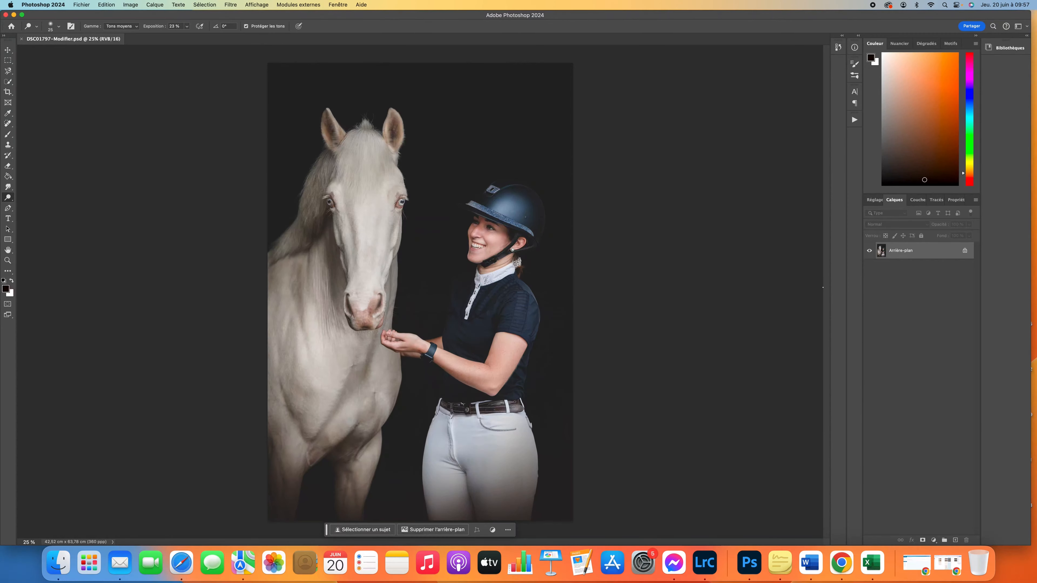
Desaturate the horse's ears by painting white with a 300 px brush on a Teinte/Saturation layer's black mask, and duplicate that layer twice.
key(x)
key(b)
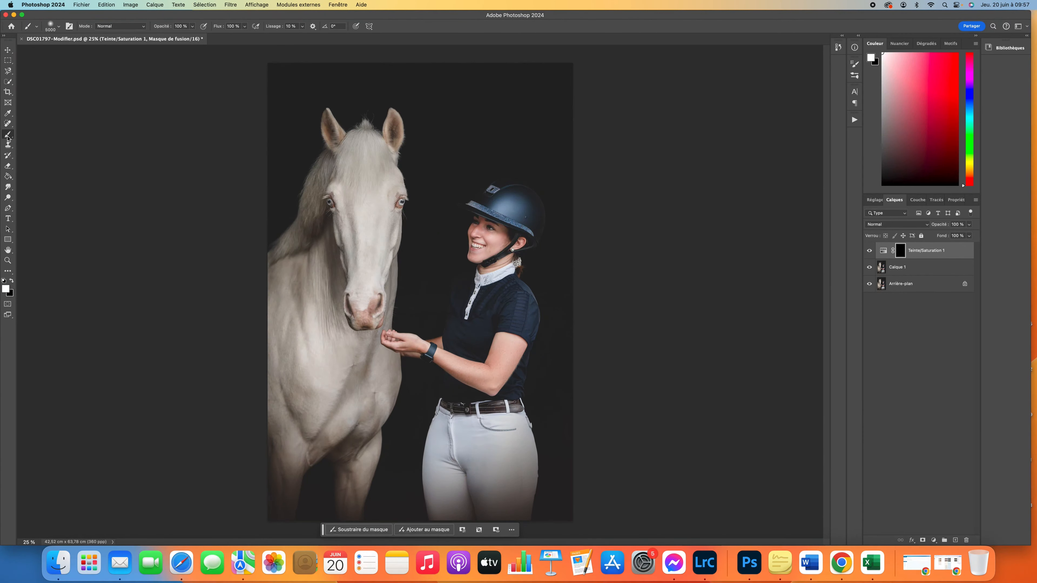
scroll(388, 133, up, 2)
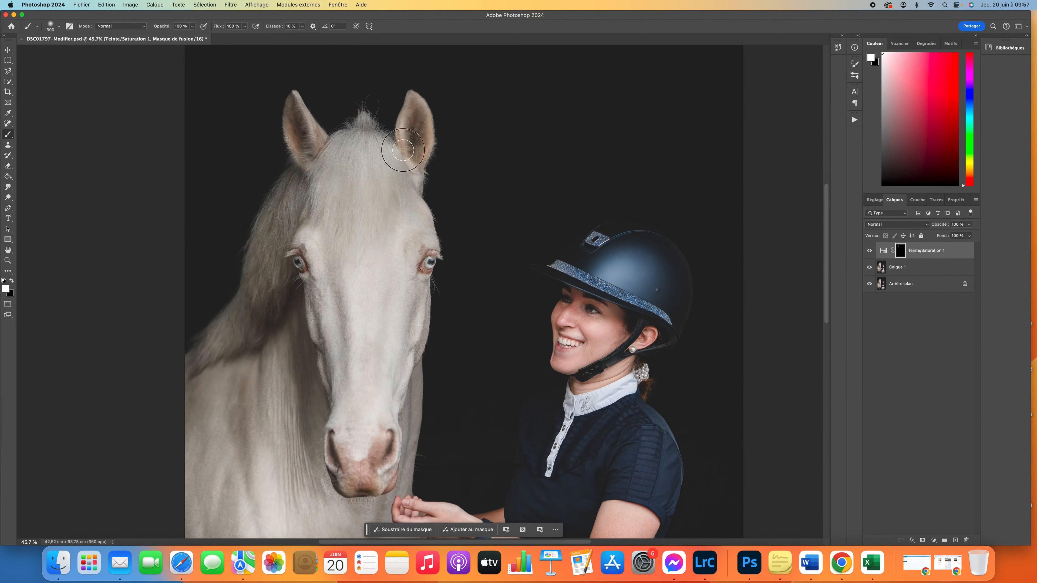
key(super+j)
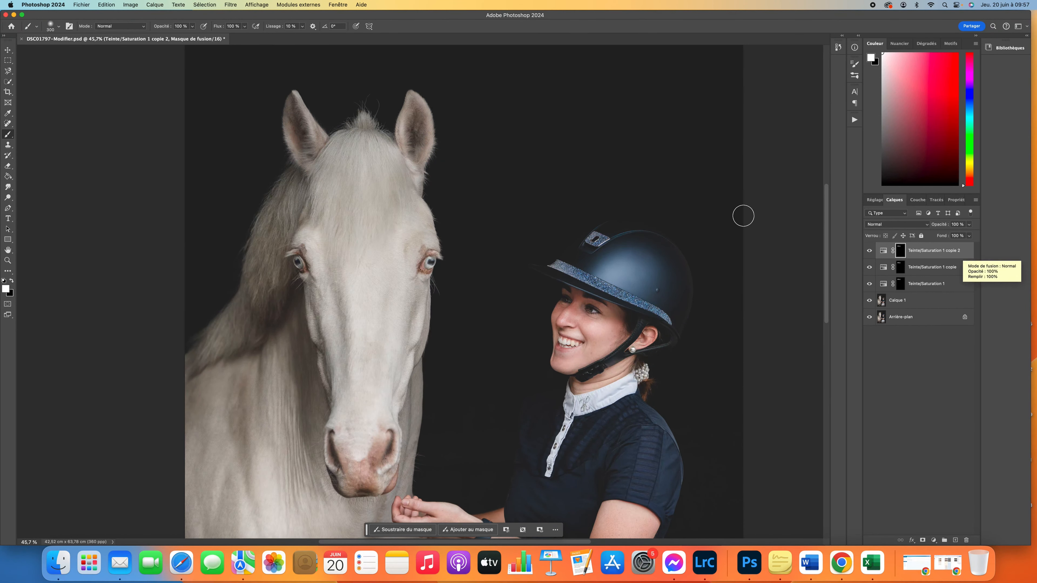
Merge the three Teinte/Saturation layers with Calque 1 and toggle the result's visibility to compare.
shift+click(917, 302)
right_click(916, 302)
click(878, 450)
click(870, 252)
click(869, 251)
Duplicate the merged layer and replace the brown patches above both of the horse's eyes with Generative Fill.
scroll(388, 264, up, 6)
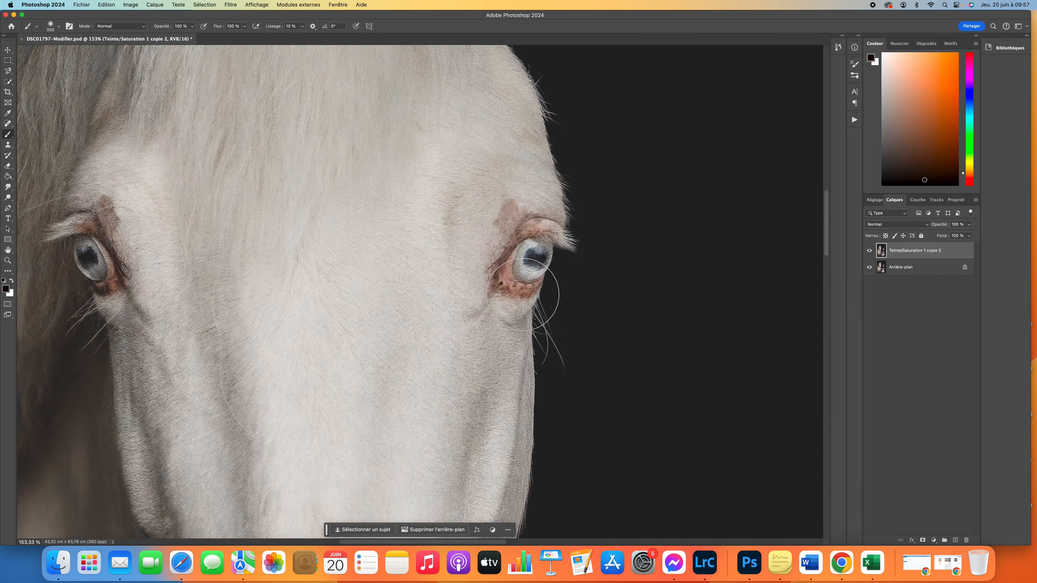
scroll(625, 298, left, 5)
key(super+j)
key(j)
mouse_move(317, 188)
mouse_down()
mouse_move(292, 198)
mouse_move(316, 189)
mouse_up()
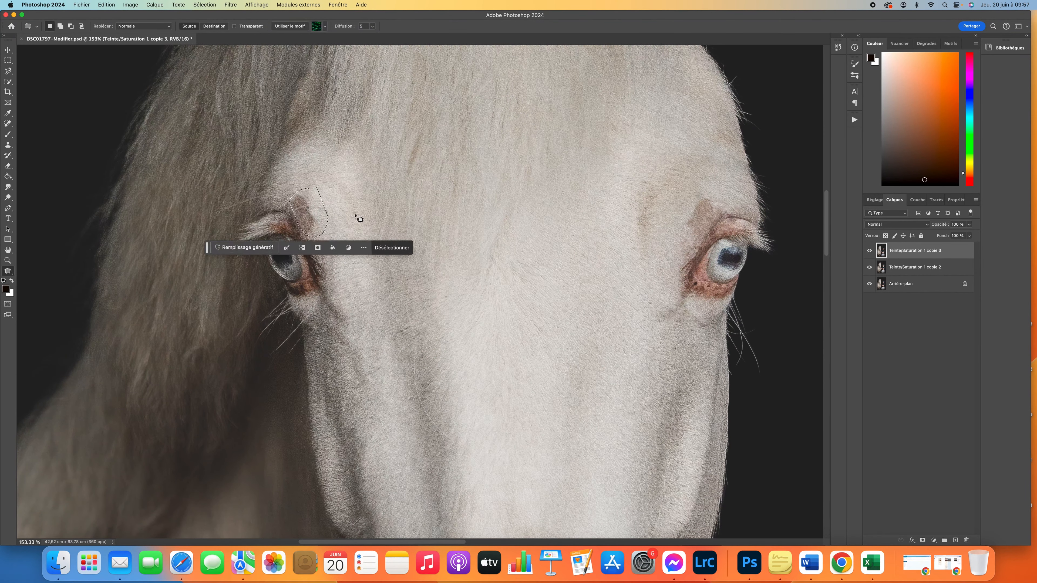
mouse_move(694, 196)
mouse_down()
mouse_move(703, 234)
mouse_move(721, 207)
mouse_up()
click(441, 248)
click(617, 254)
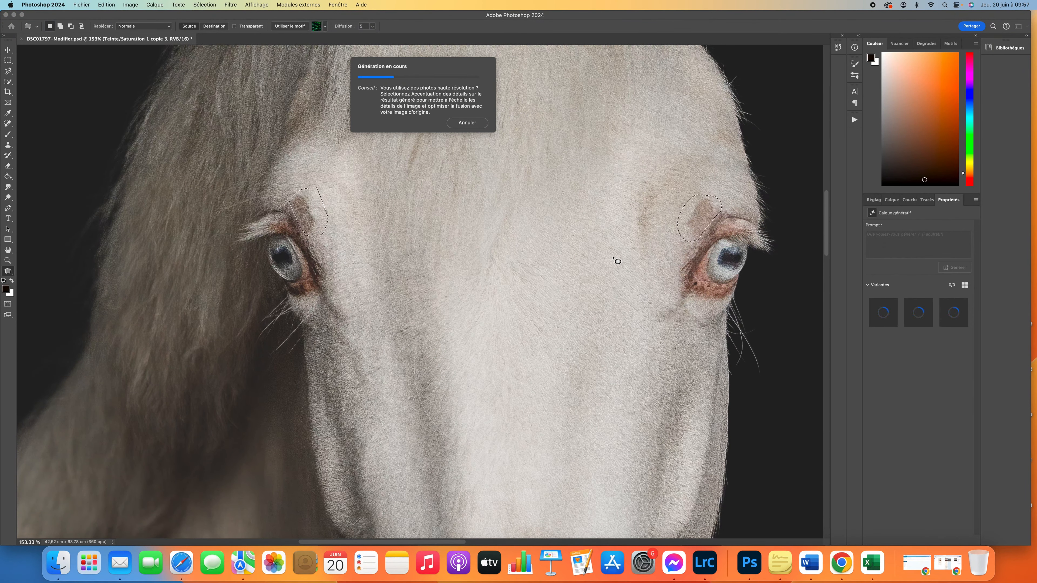
scroll(617, 261, up, 2)
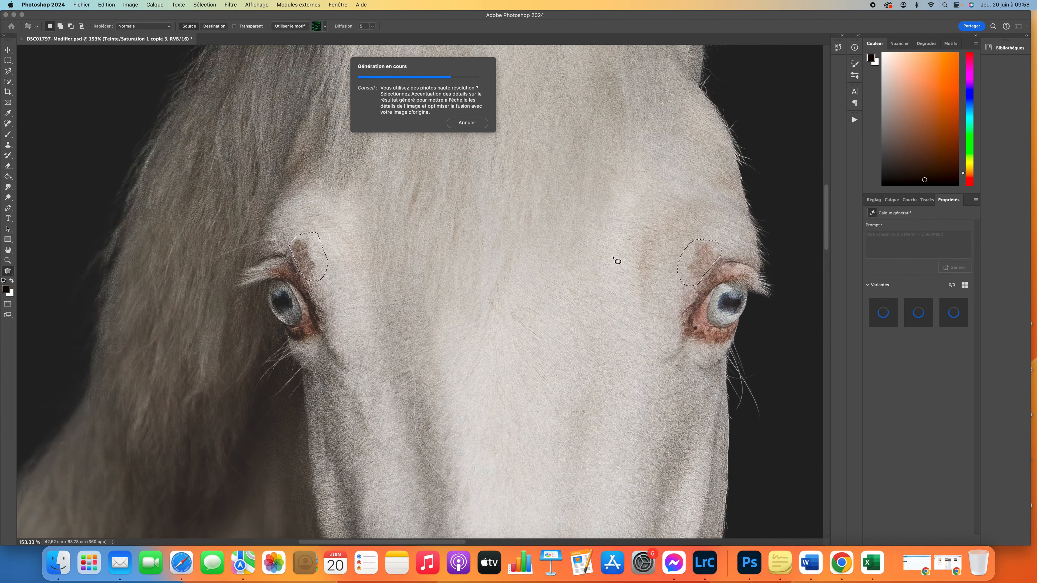
Merge the Remplissage génératif, Teinte/Saturation 1 copie 3 and Teinte/Saturation 1 copie 2 layers.
click(892, 200)
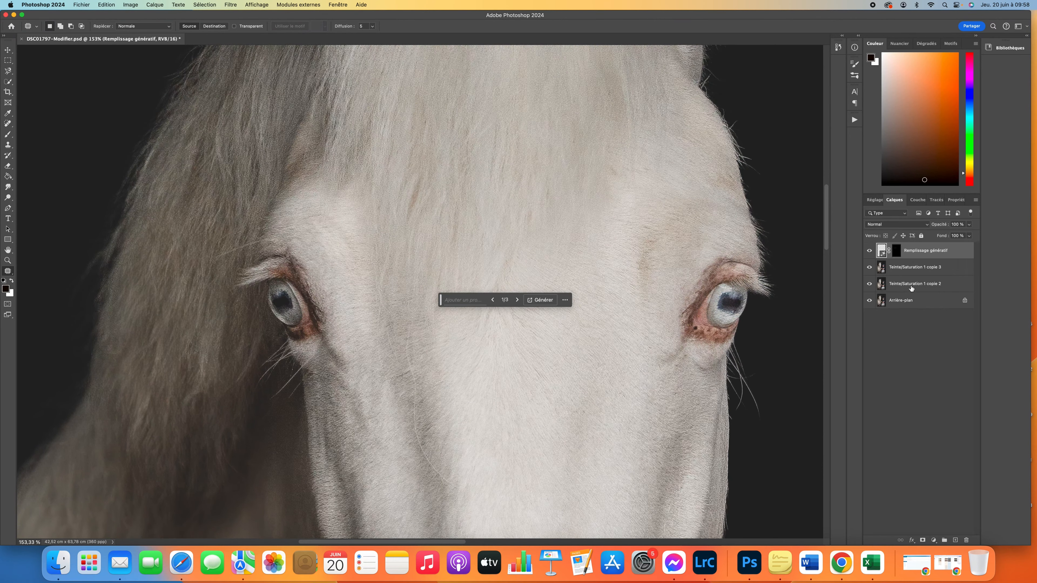
shift+click(910, 286)
right_click(912, 286)
click(821, 446)
Replace the dark mark at the lower inner edge of the horse's nostril with Generative Fill and merge it into the layer below.
scroll(595, 234, down, 15)
scroll(457, 490, up, 5)
drag(457, 393, 456, 394)
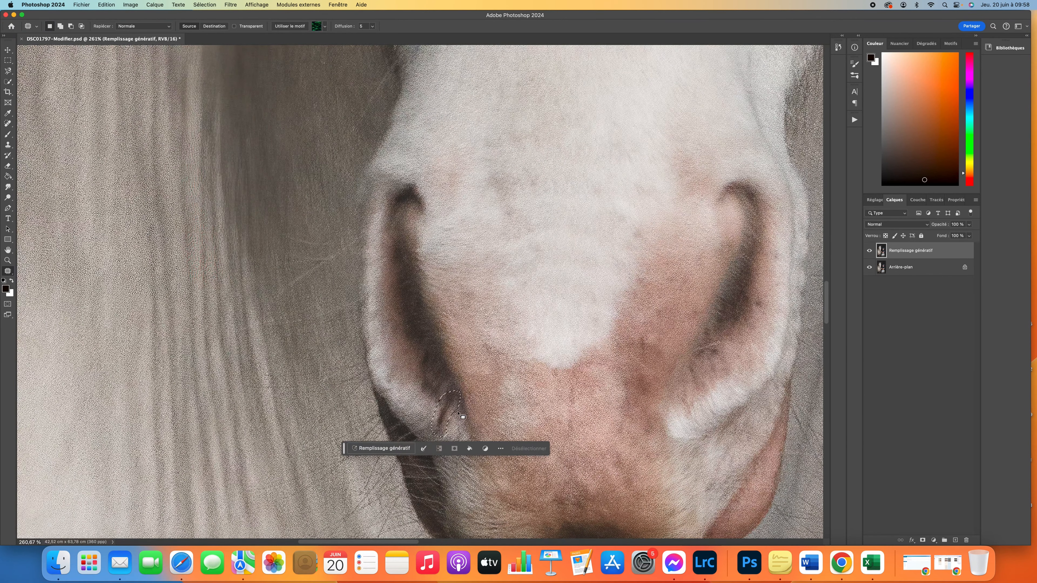
click(368, 450)
click(555, 450)
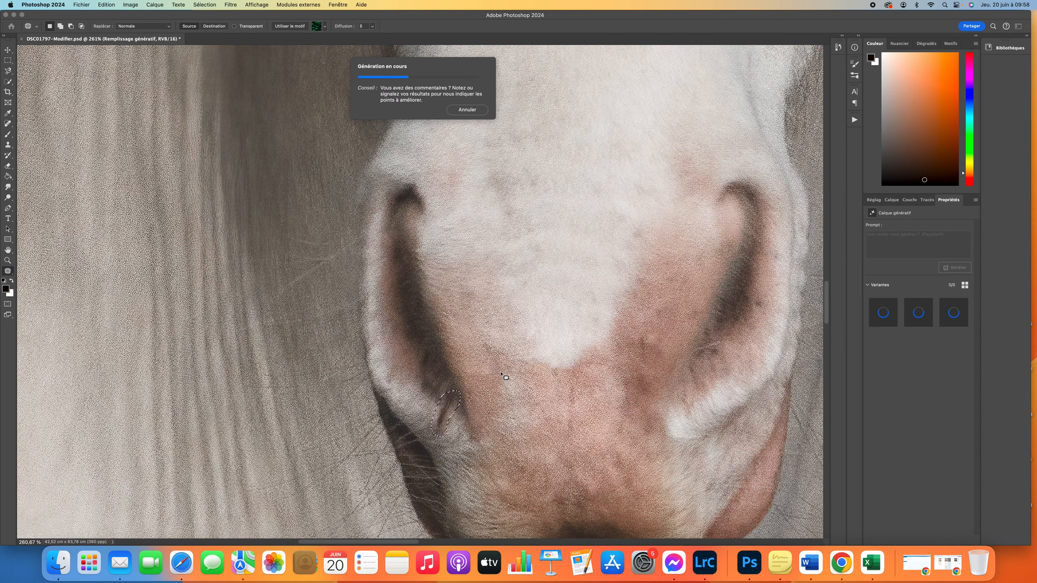
scroll(506, 378, down, 10)
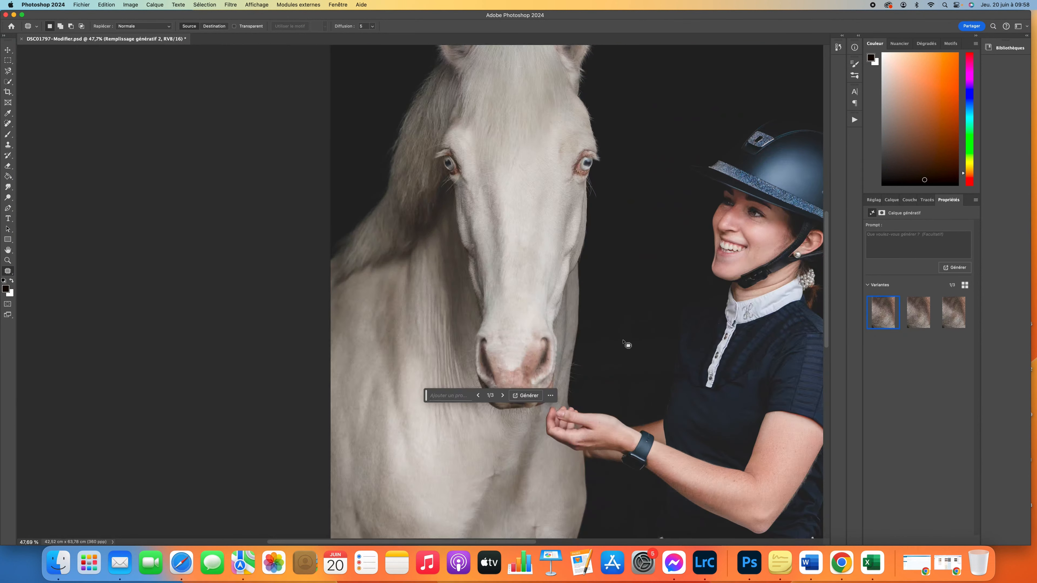
key(super+e)
scroll(579, 346, down, 5)
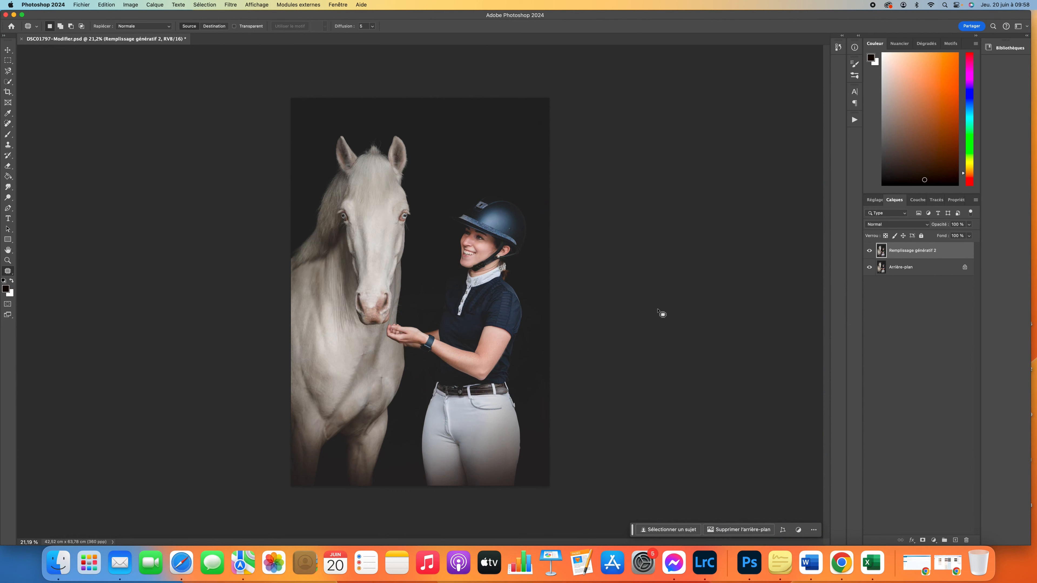